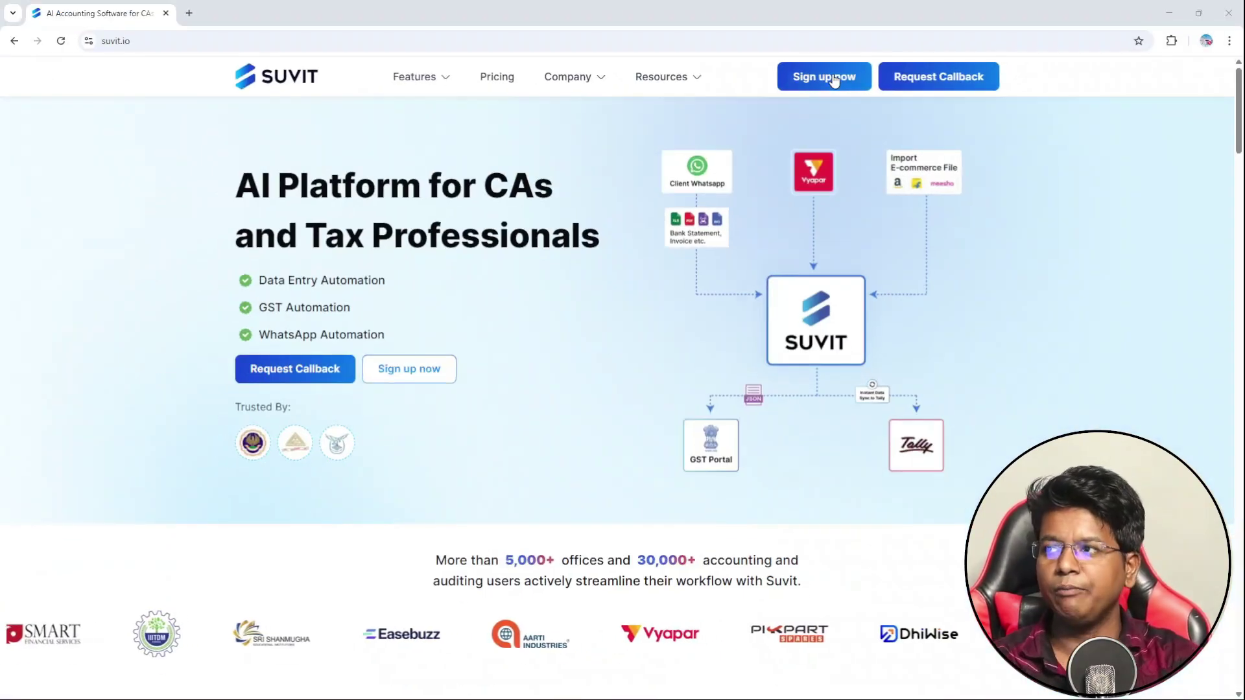
# Step: Go through the Suvit sign-up and examine the filing status, filing summary and return charts on the GST Automation dashboard
pyautogui.click(844, 79)
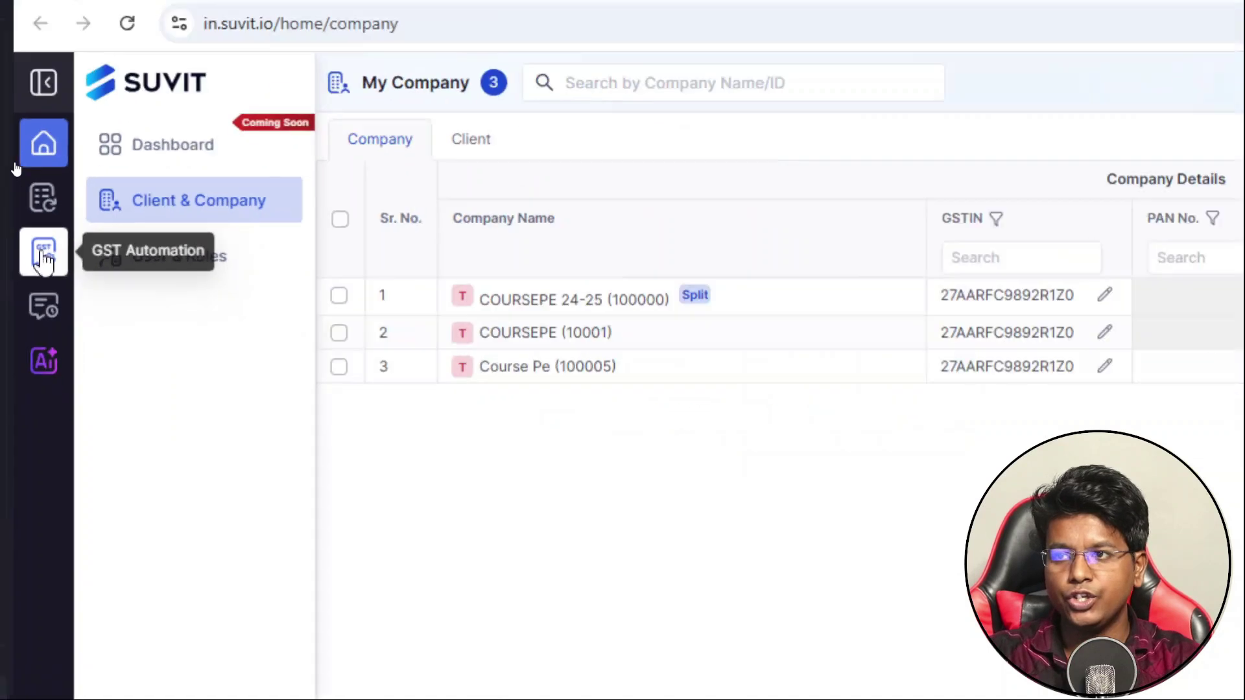
pyautogui.click(16, 165)
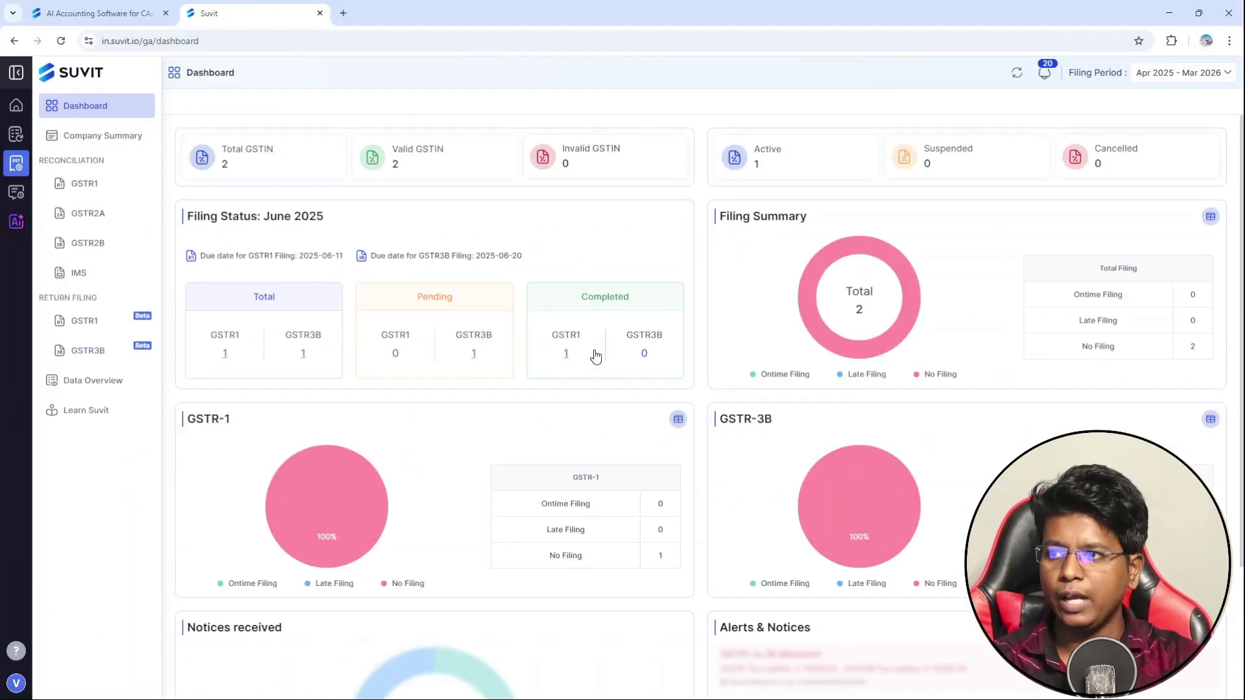
pyautogui.moveTo(826, 267)
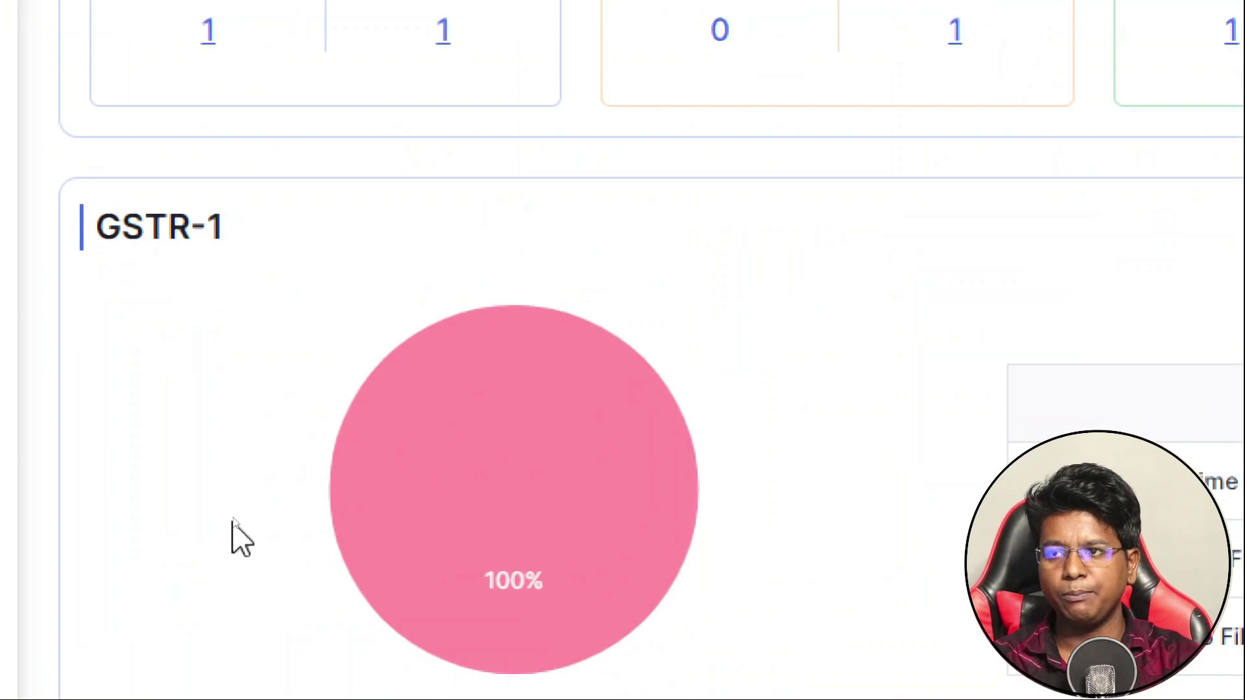
pyautogui.scroll(-3, 240, 538)
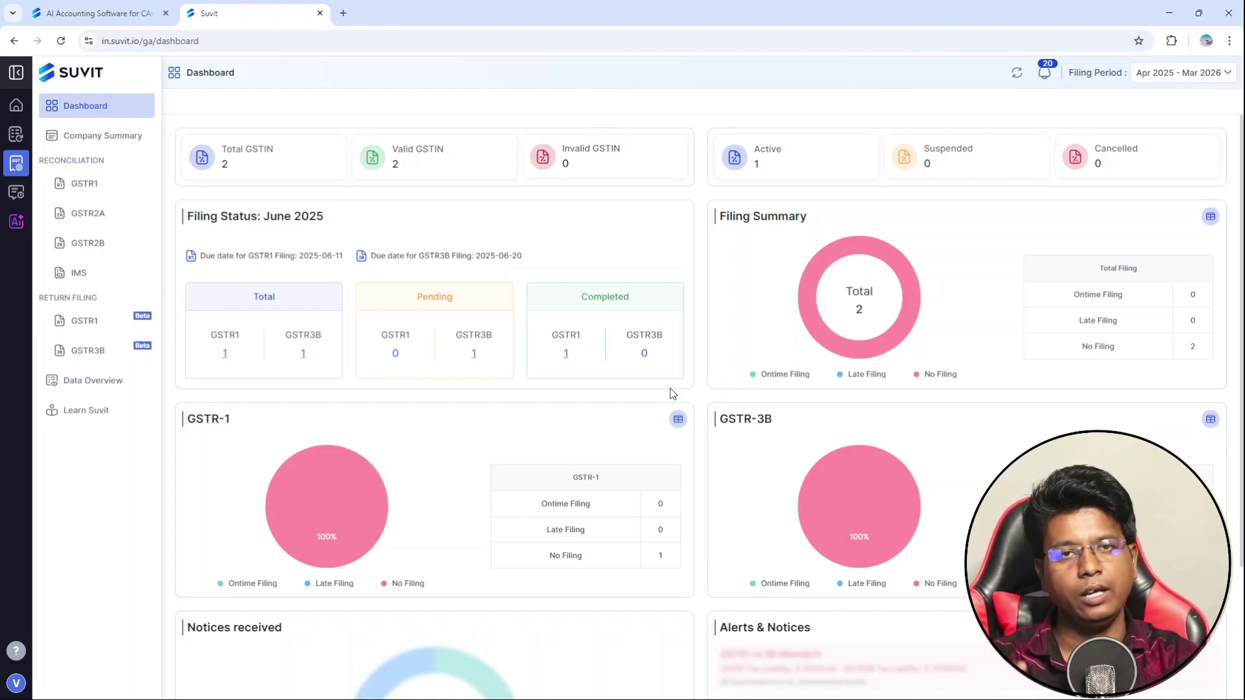
pyautogui.scroll(-3, 672, 393)
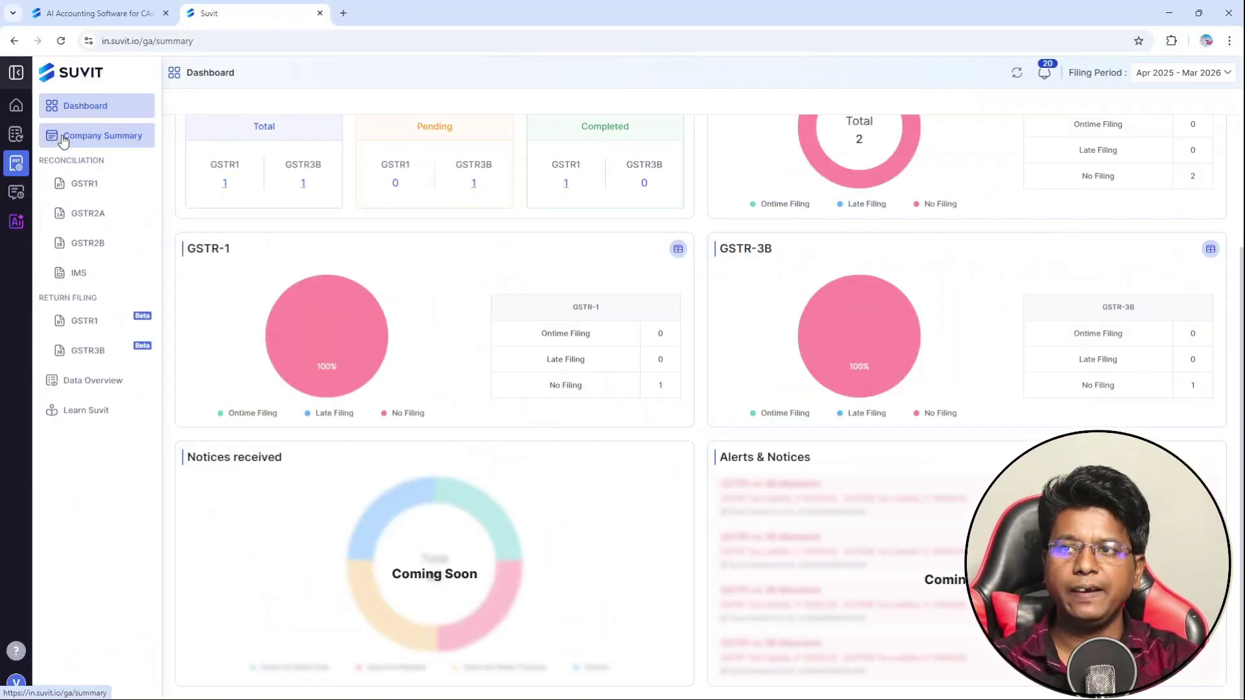
# Step: Open the Company Summary, view the list of companies and examine the return tables and comparison charts of COURSEPE 24-25
pyautogui.click(63, 141)
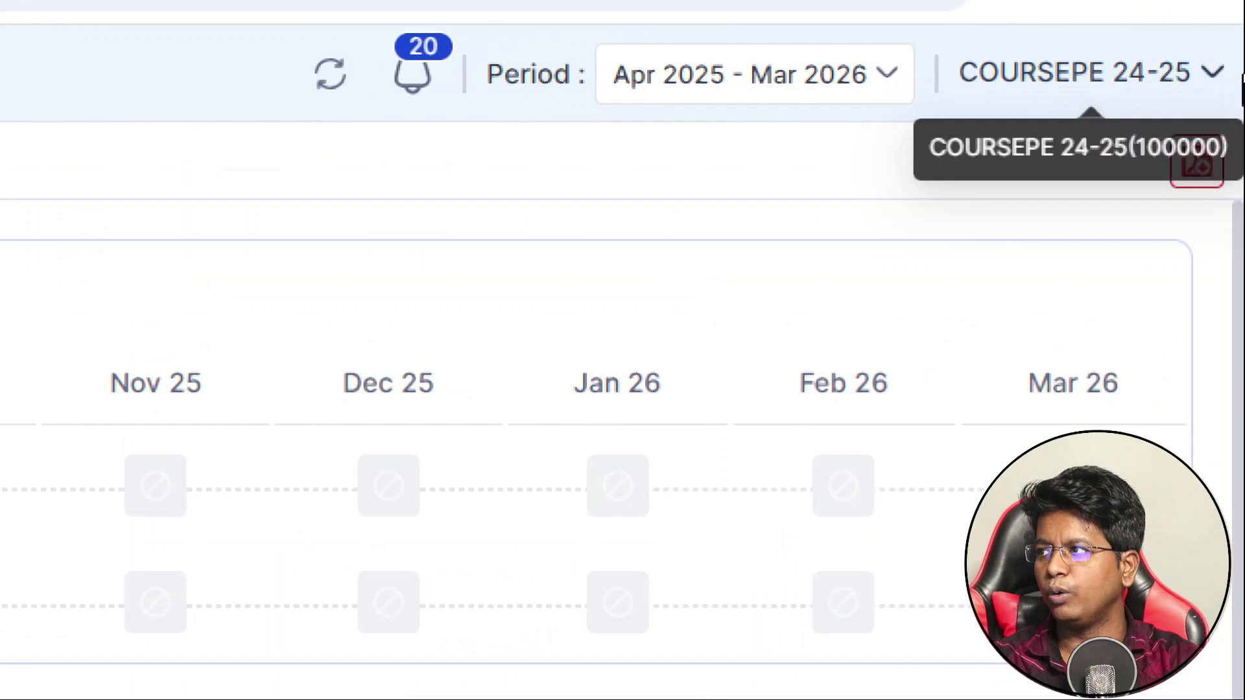
pyautogui.click(1209, 81)
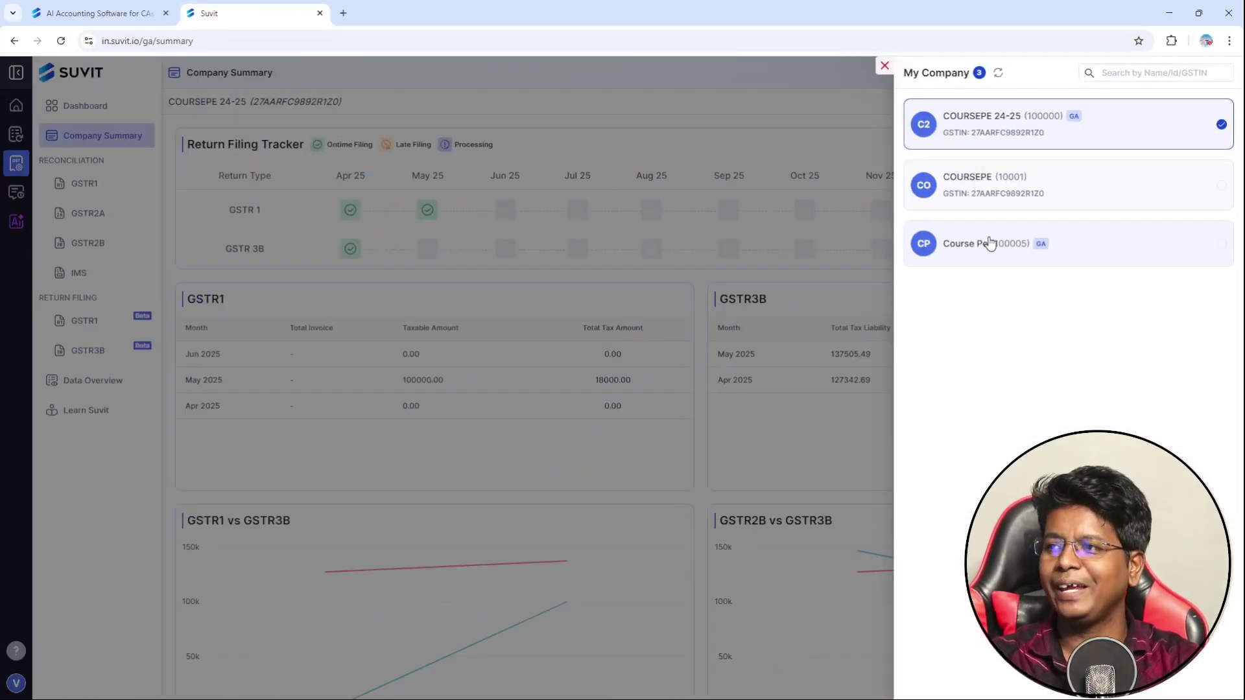
pyautogui.click(827, 112)
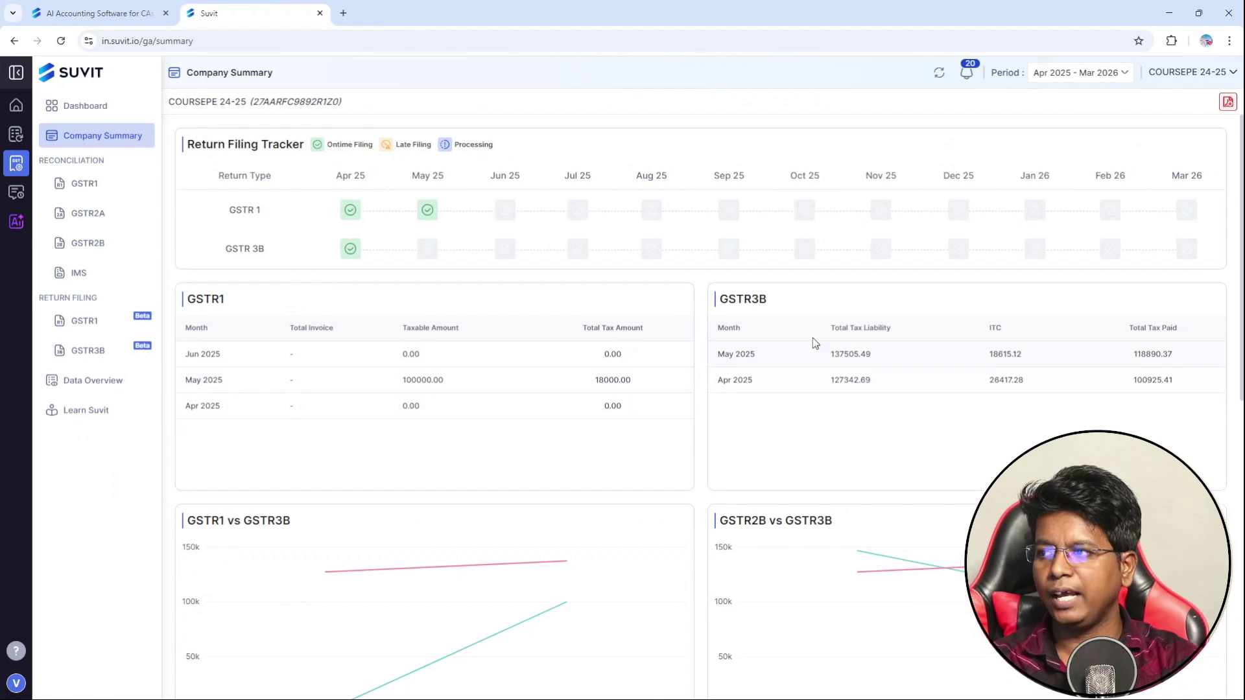
pyautogui.scroll(-4, 571, 614)
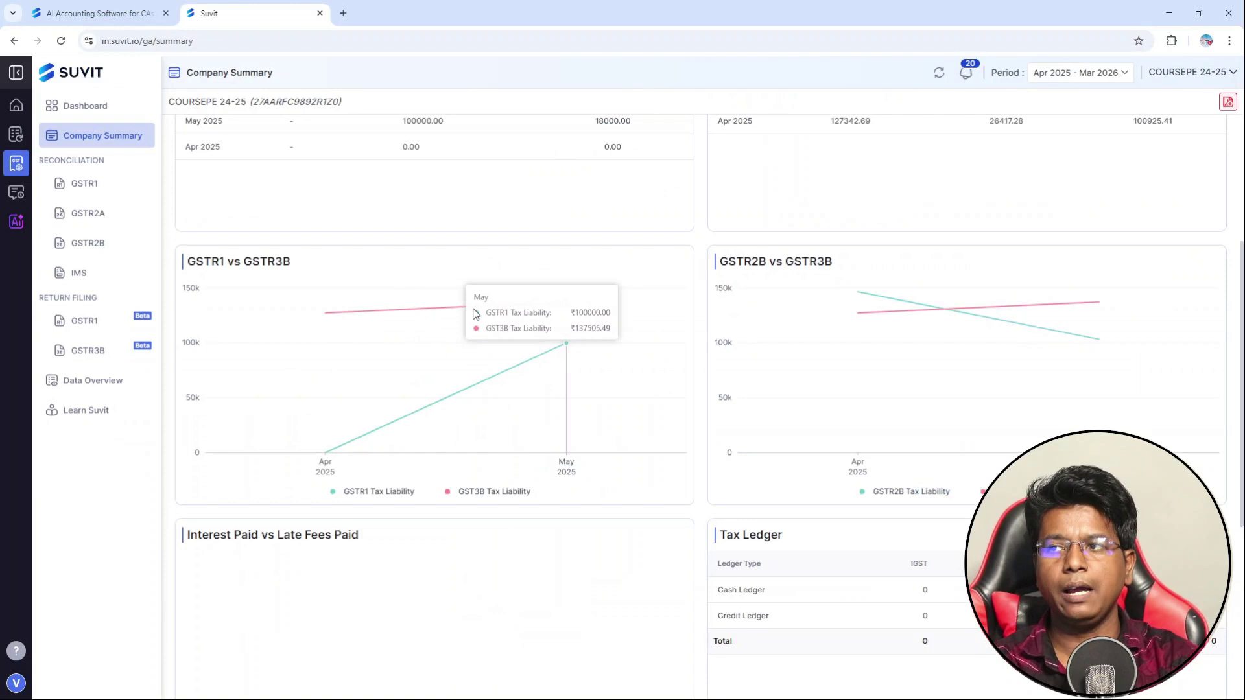
pyautogui.scroll(4, 475, 315)
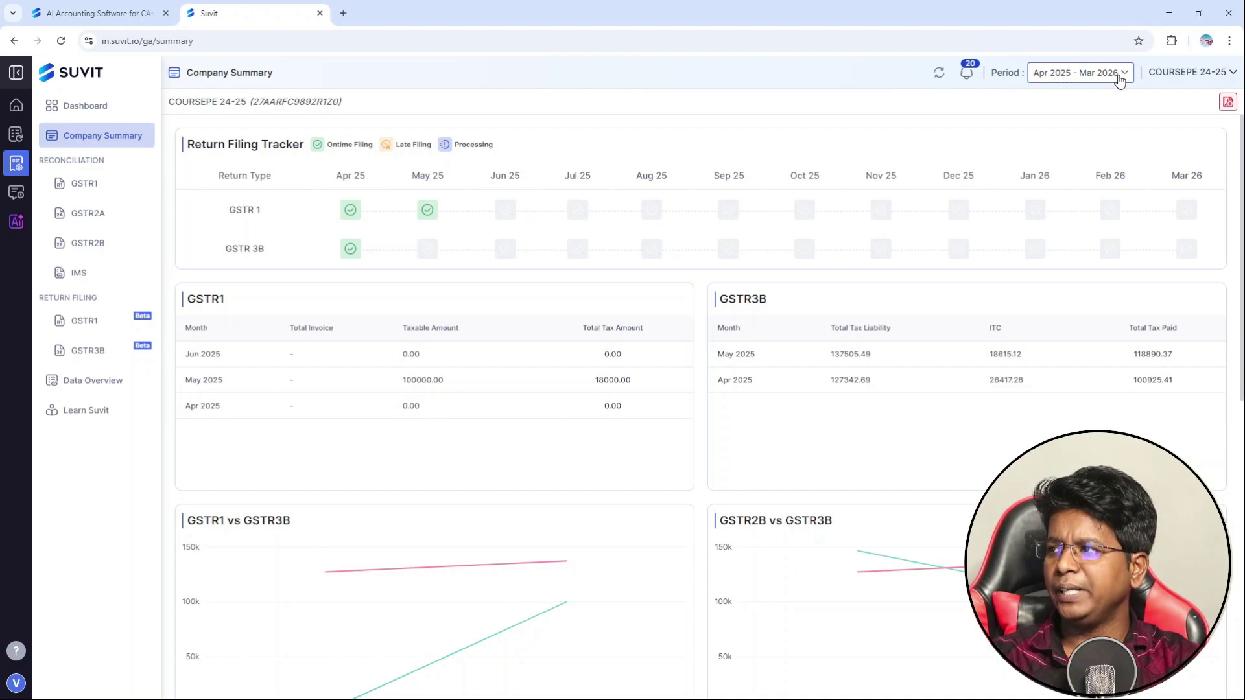
# Step: View the Company Summary for the previous year and return its period to this year
pyautogui.click(1119, 78)
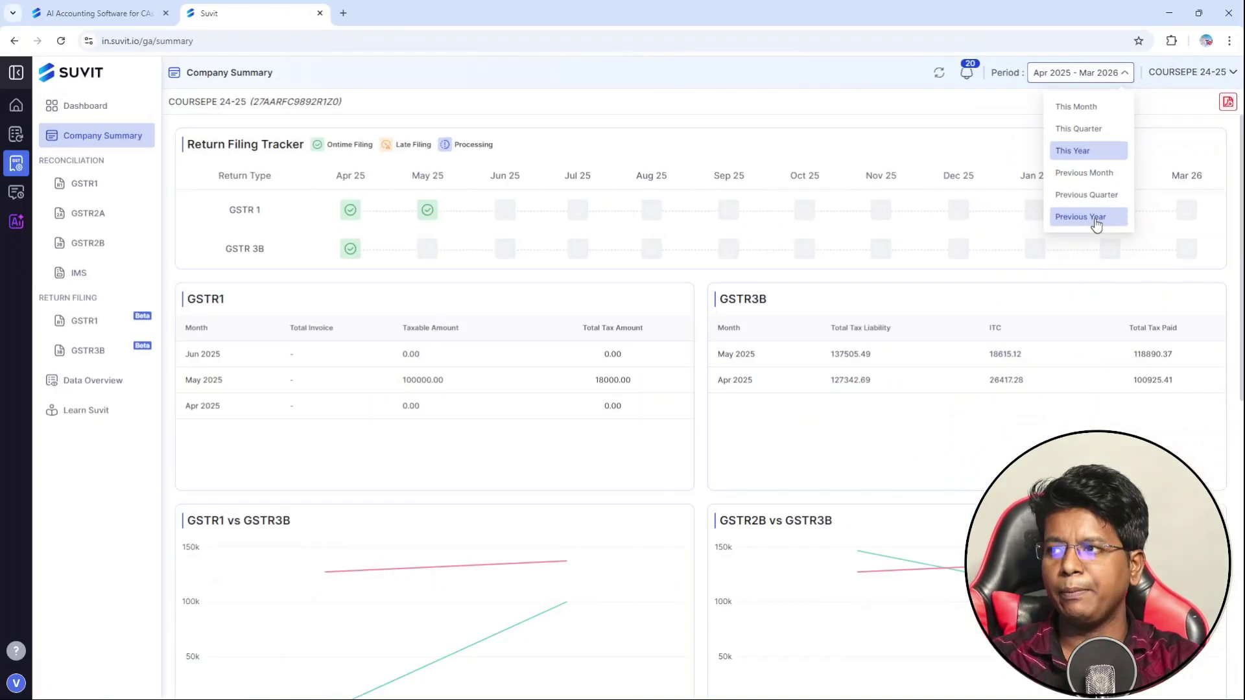
pyautogui.click(1096, 220)
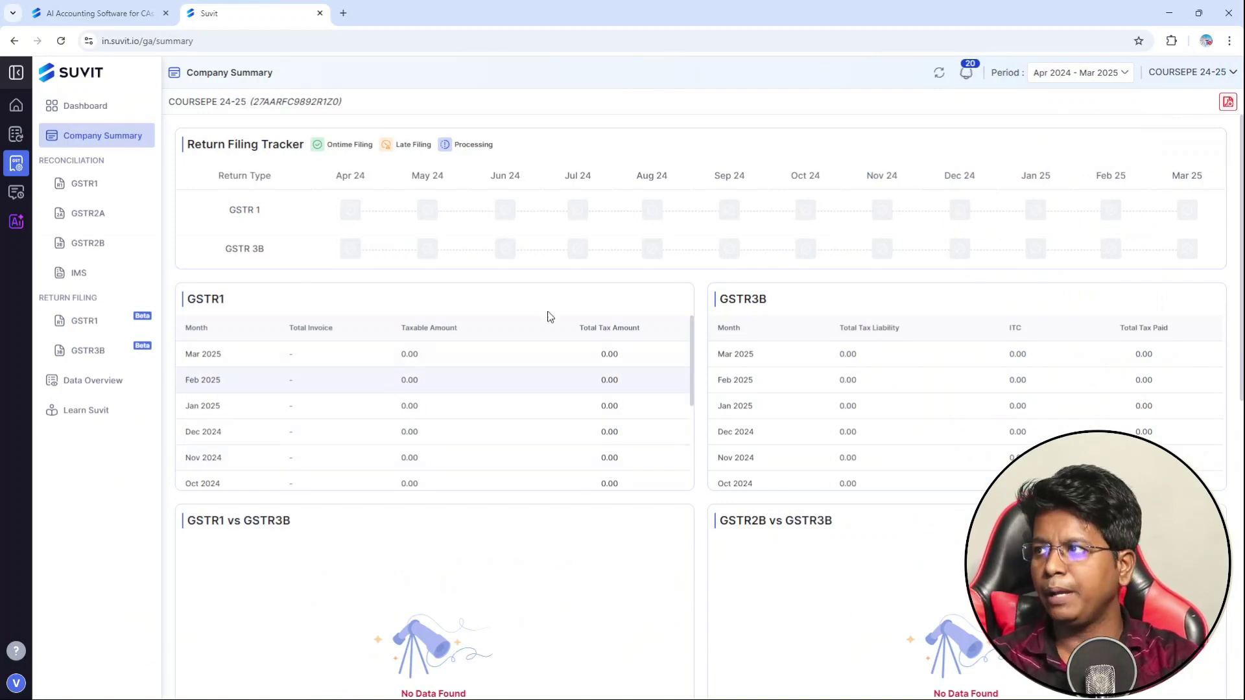
pyautogui.click(1099, 75)
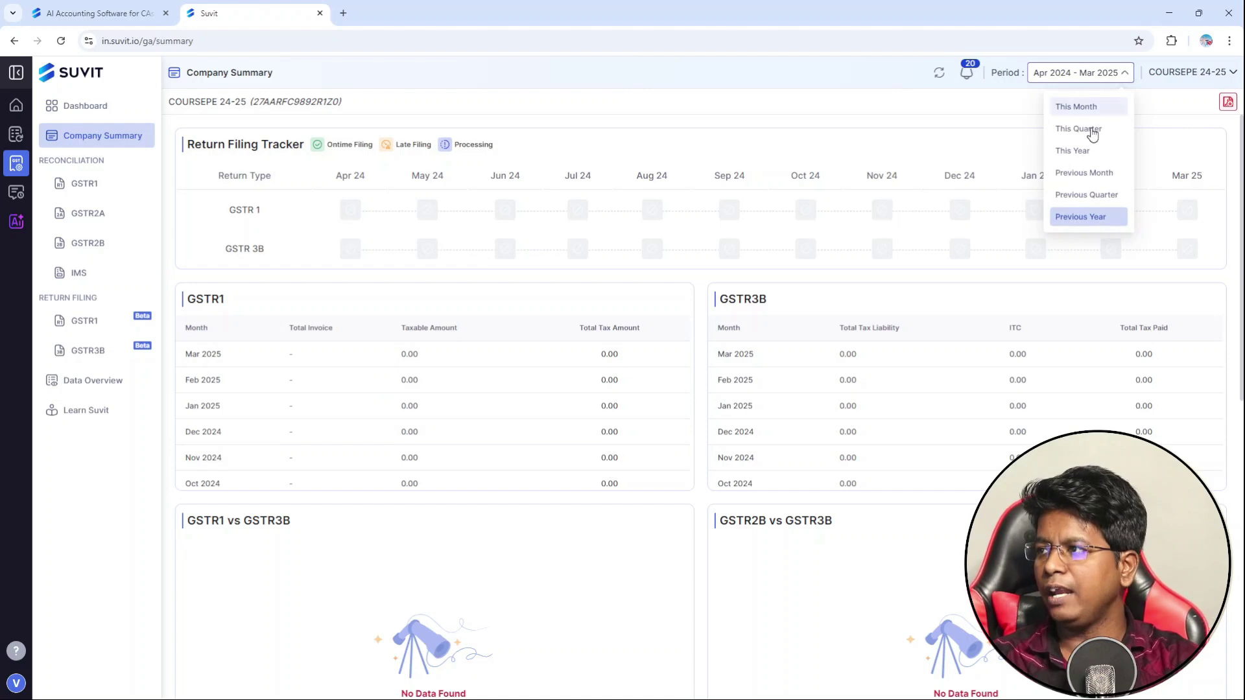
pyautogui.click(1091, 154)
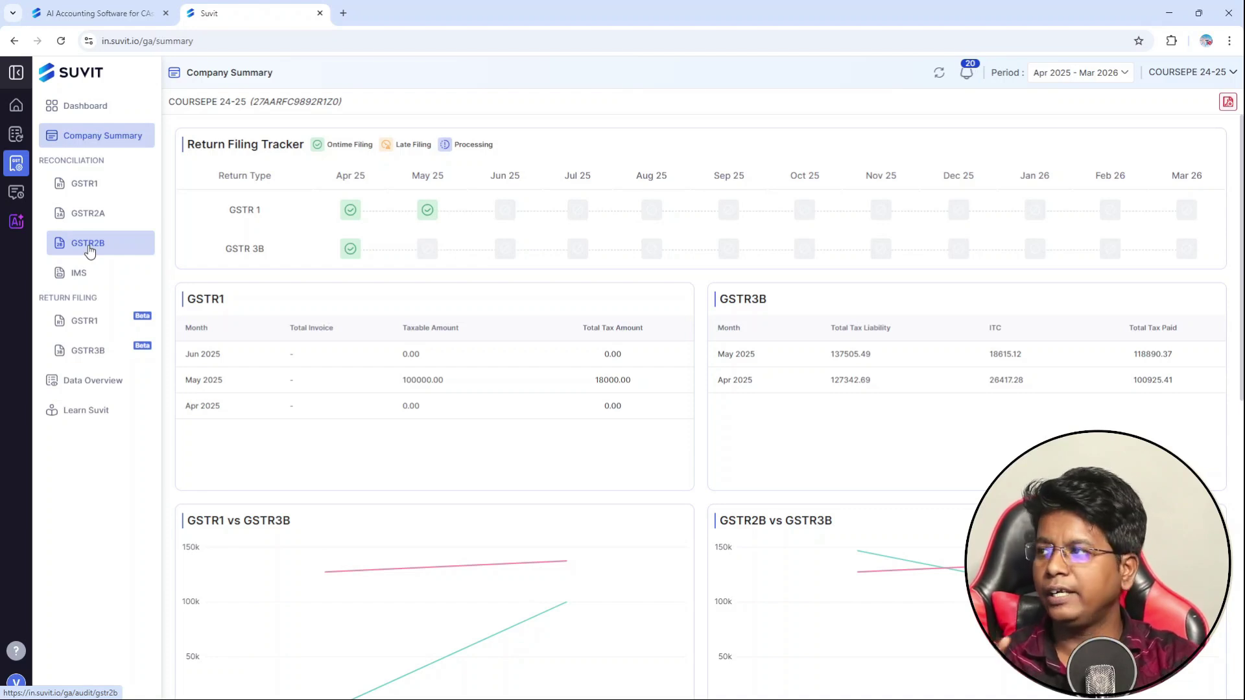
# Step: View the Data Entry Automation dashboard
pyautogui.click(16, 105)
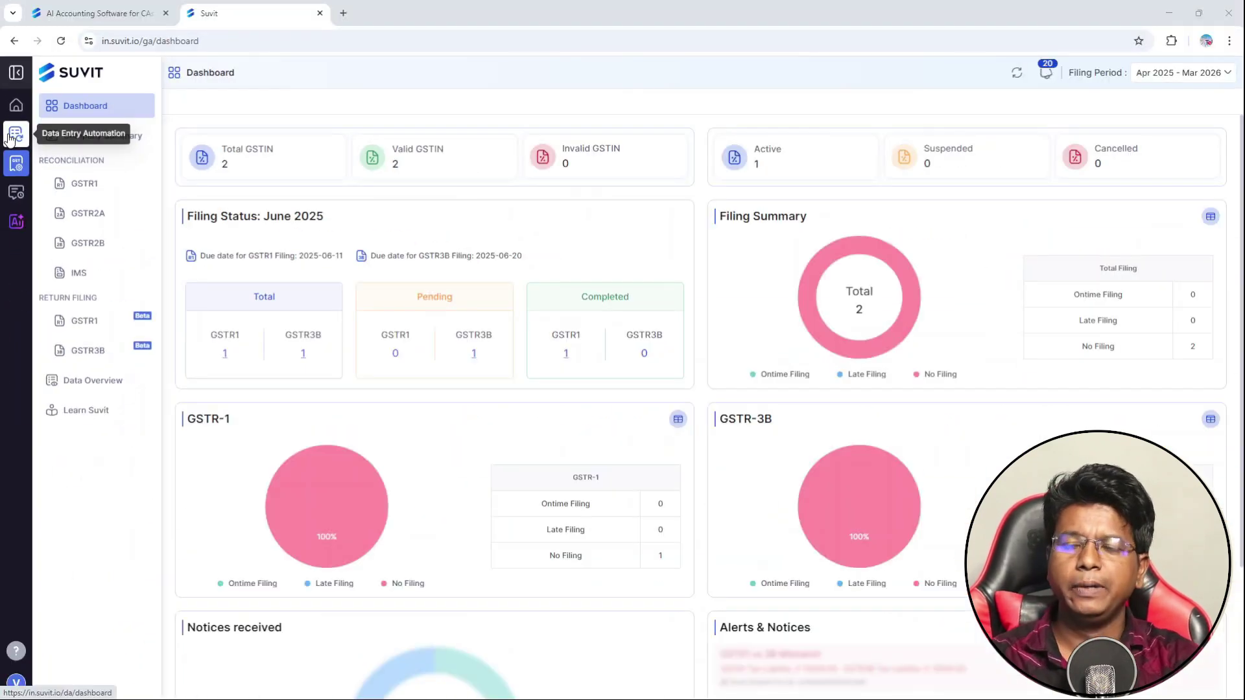
pyautogui.click(16, 135)
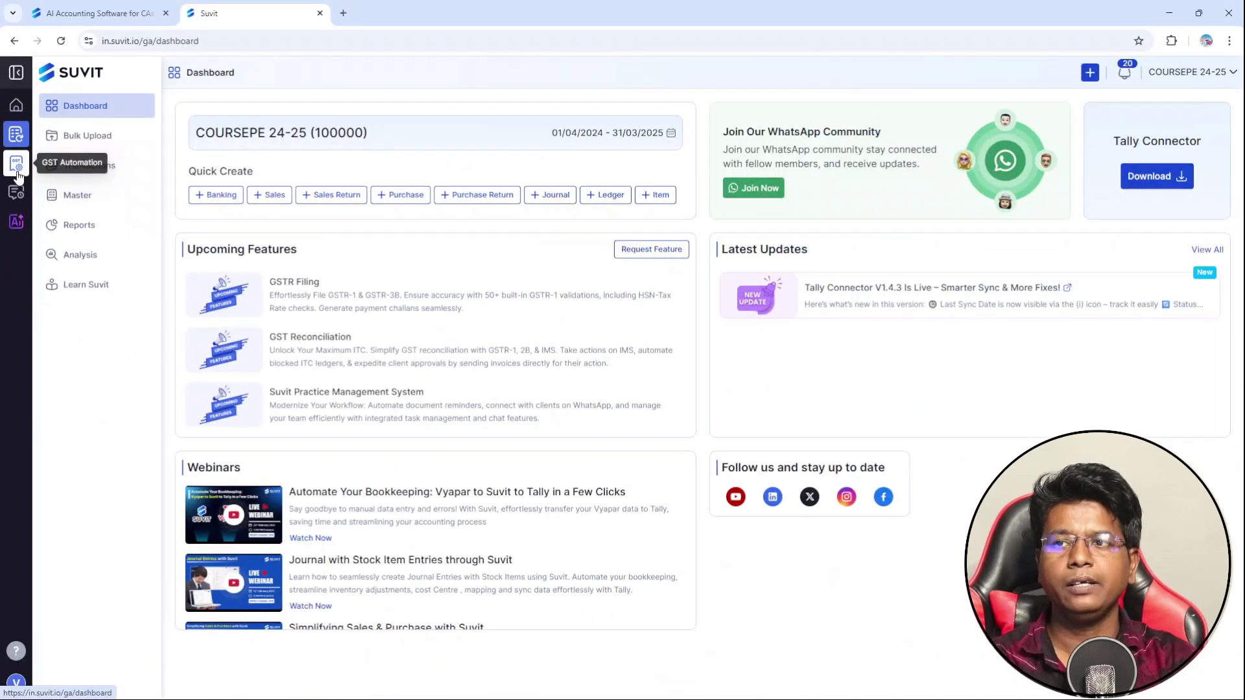
# Step: Return to GST Automation and open the GSTR2B reconciliation summary to examine the invoice match statuses
pyautogui.click(18, 173)
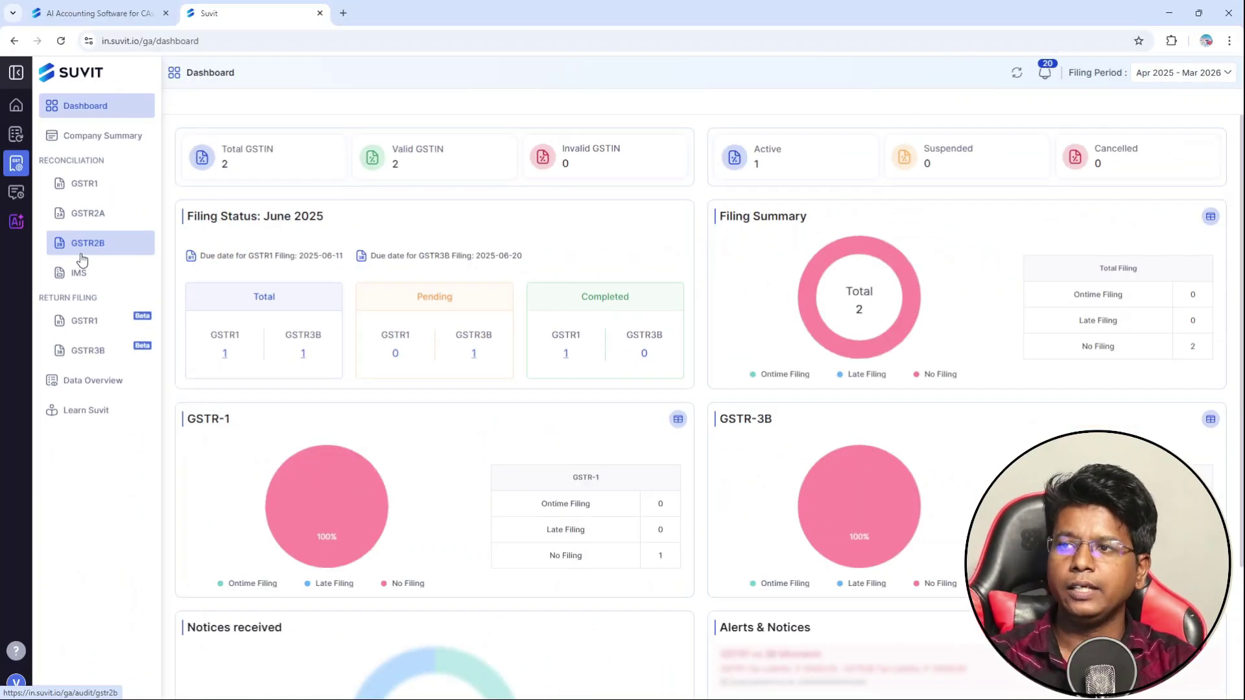
pyautogui.click(80, 257)
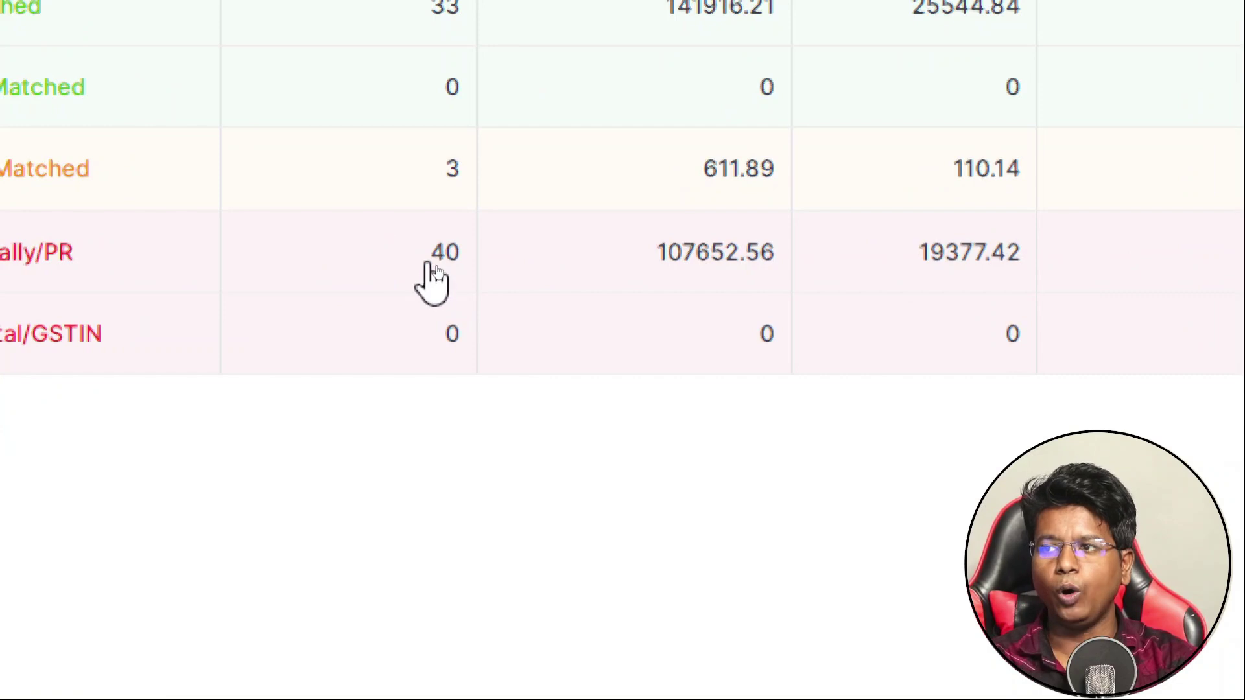
pyautogui.scroll(2, 428, 71)
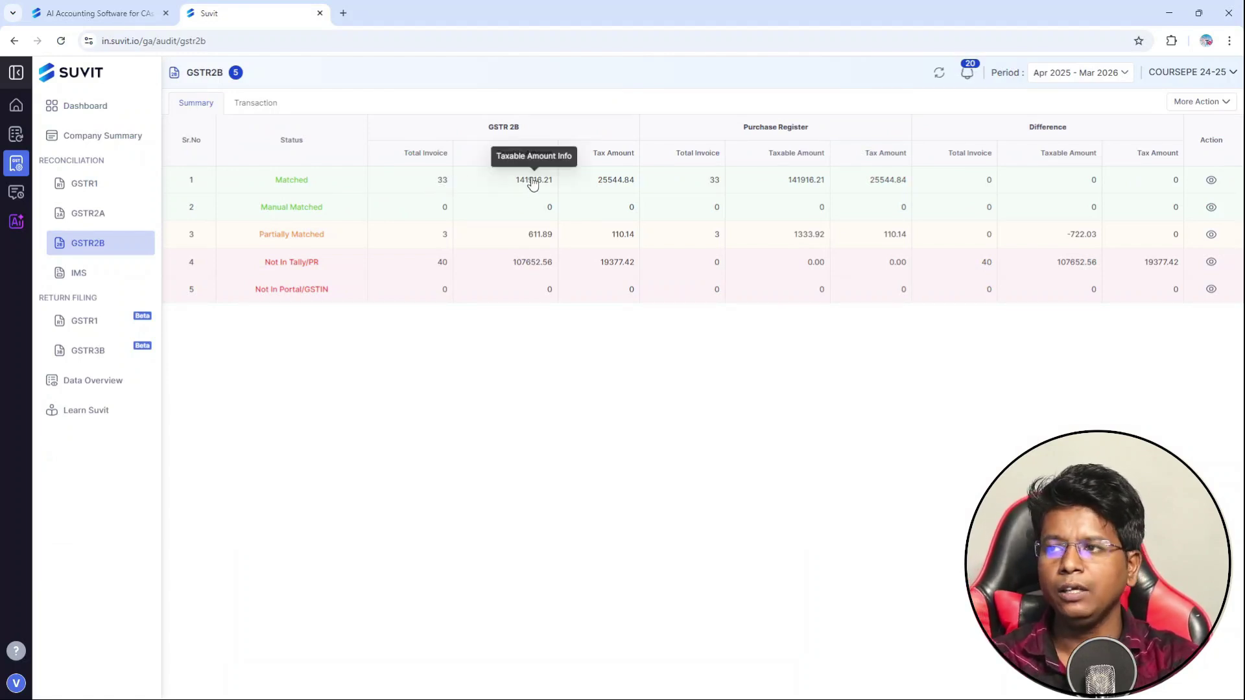
# Step: Examine the matched GSTR2B invoices and the month, voucher and vendor views of the transactions, and return to the summary
pyautogui.click(1212, 181)
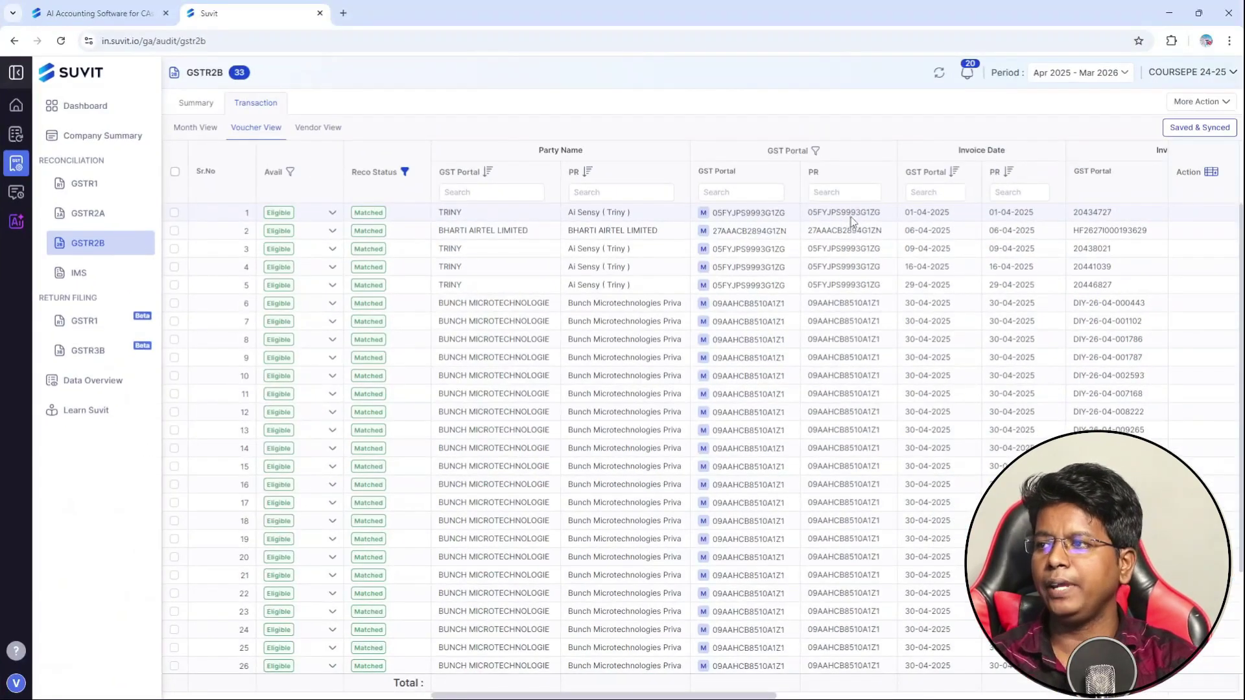
pyautogui.click(880, 200)
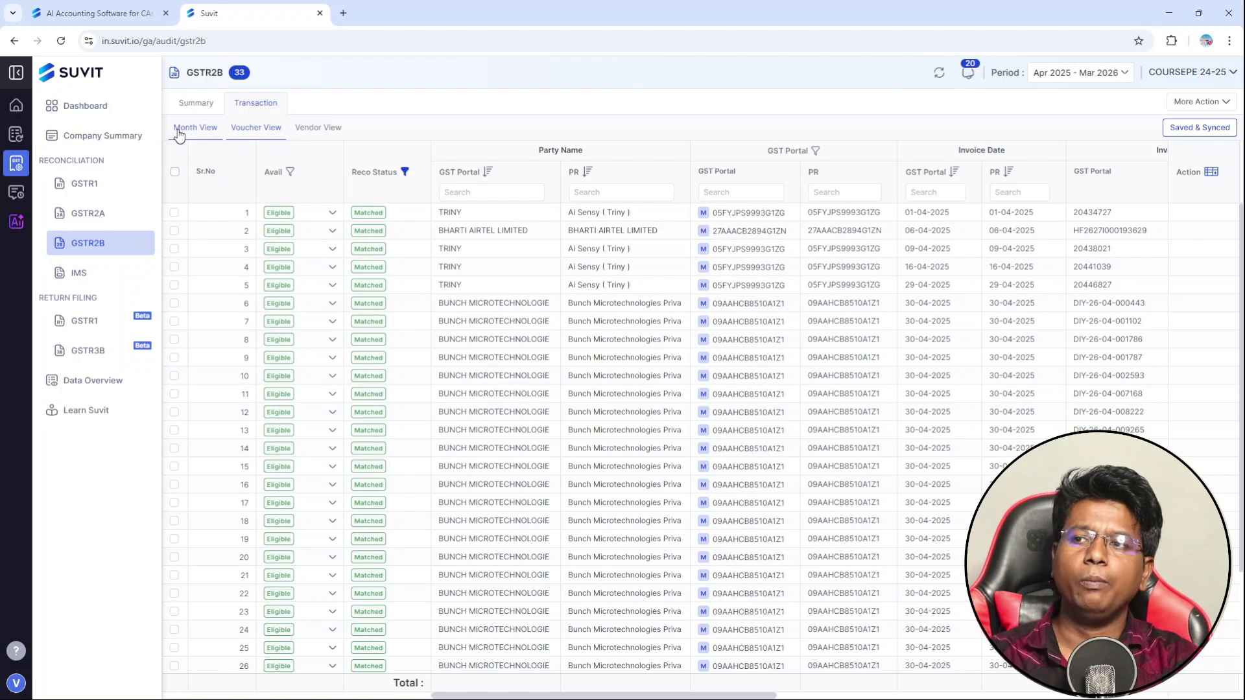
pyautogui.click(180, 133)
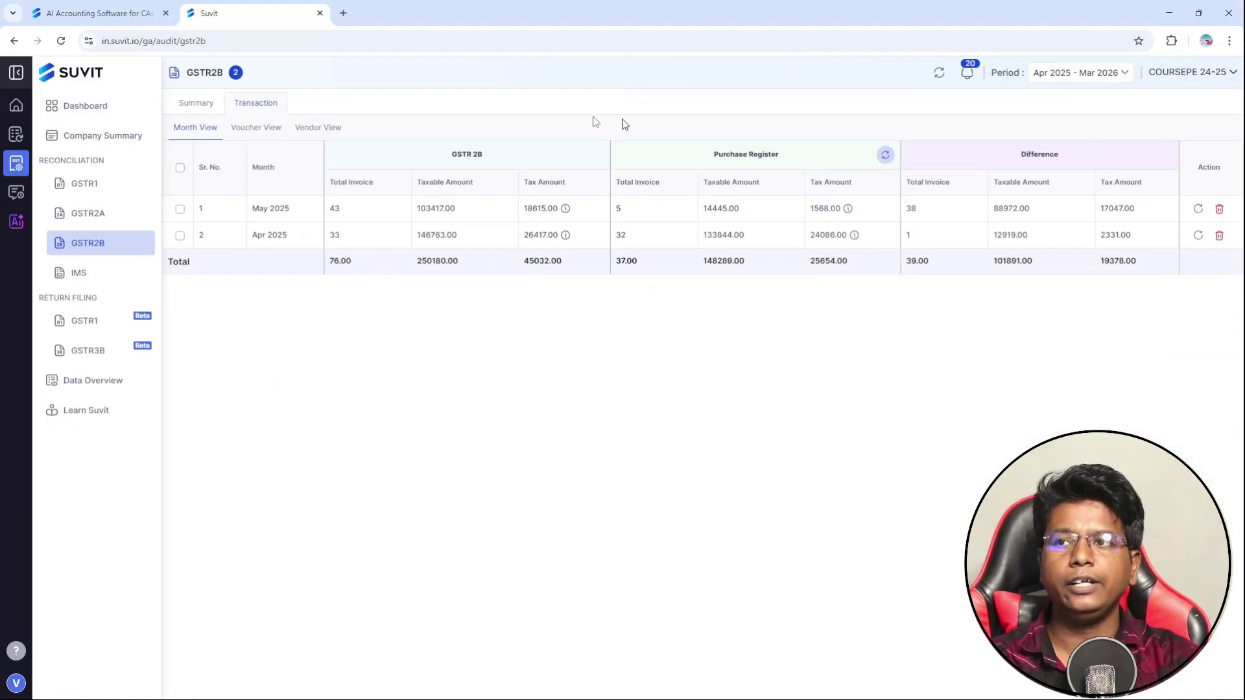
pyautogui.click(264, 133)
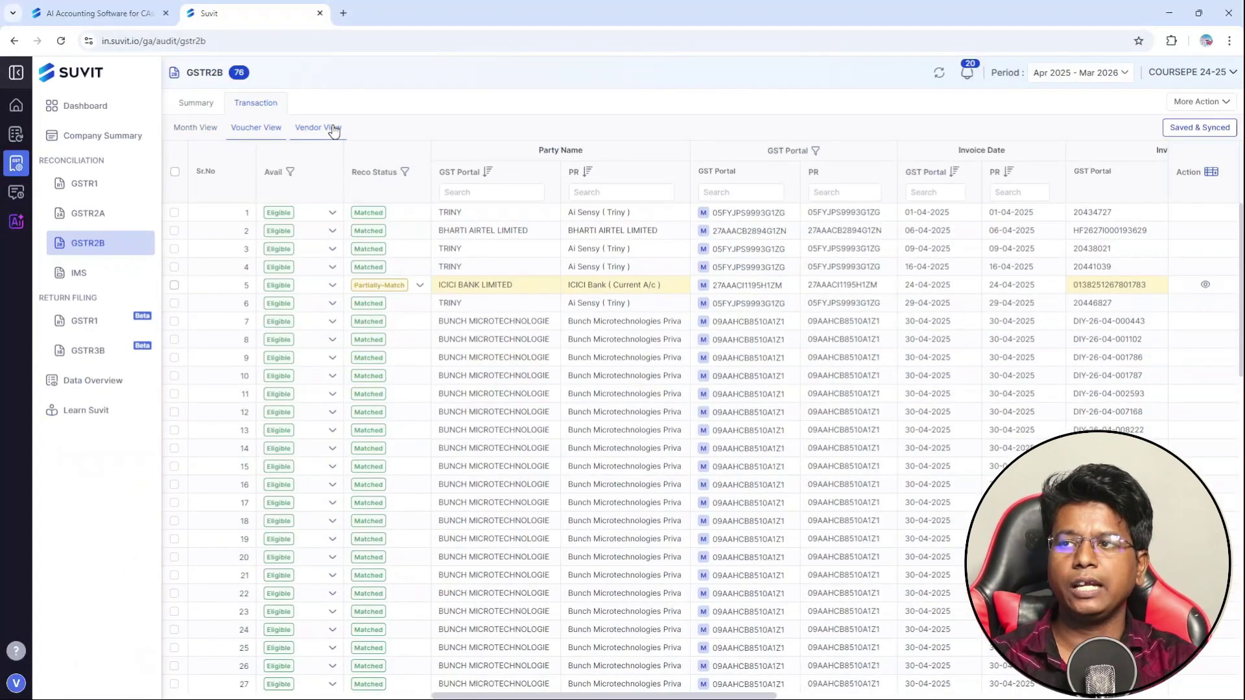
pyautogui.click(333, 132)
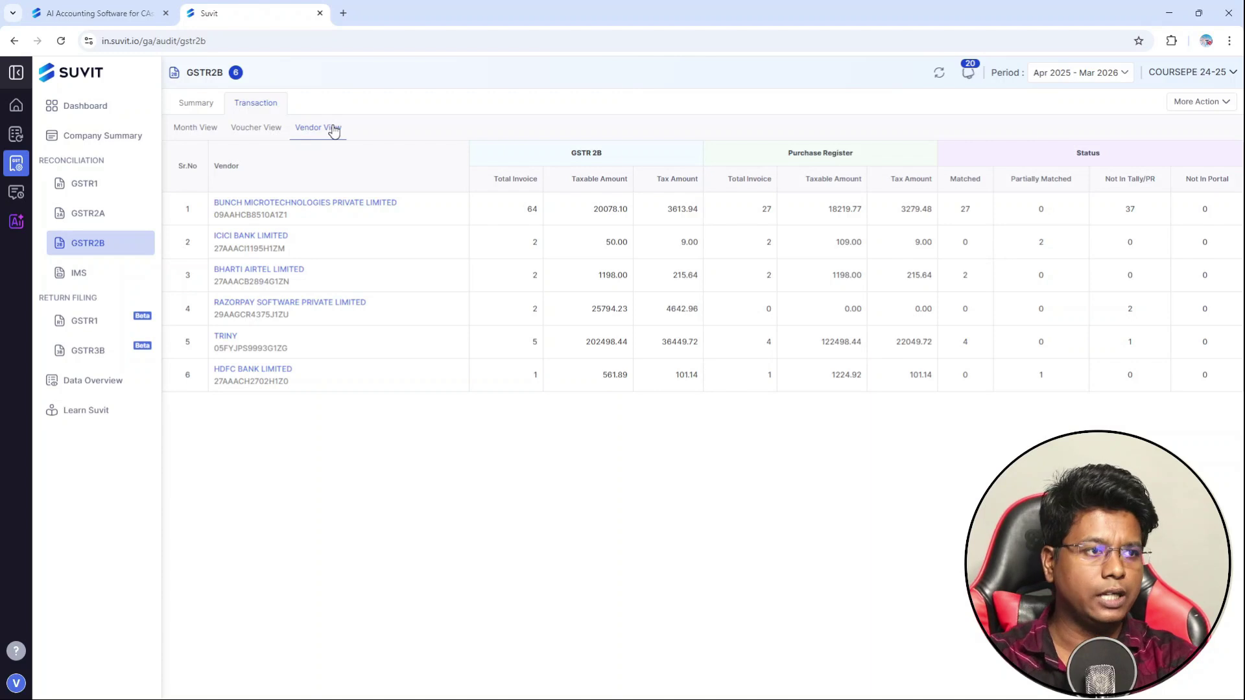
pyautogui.click(201, 107)
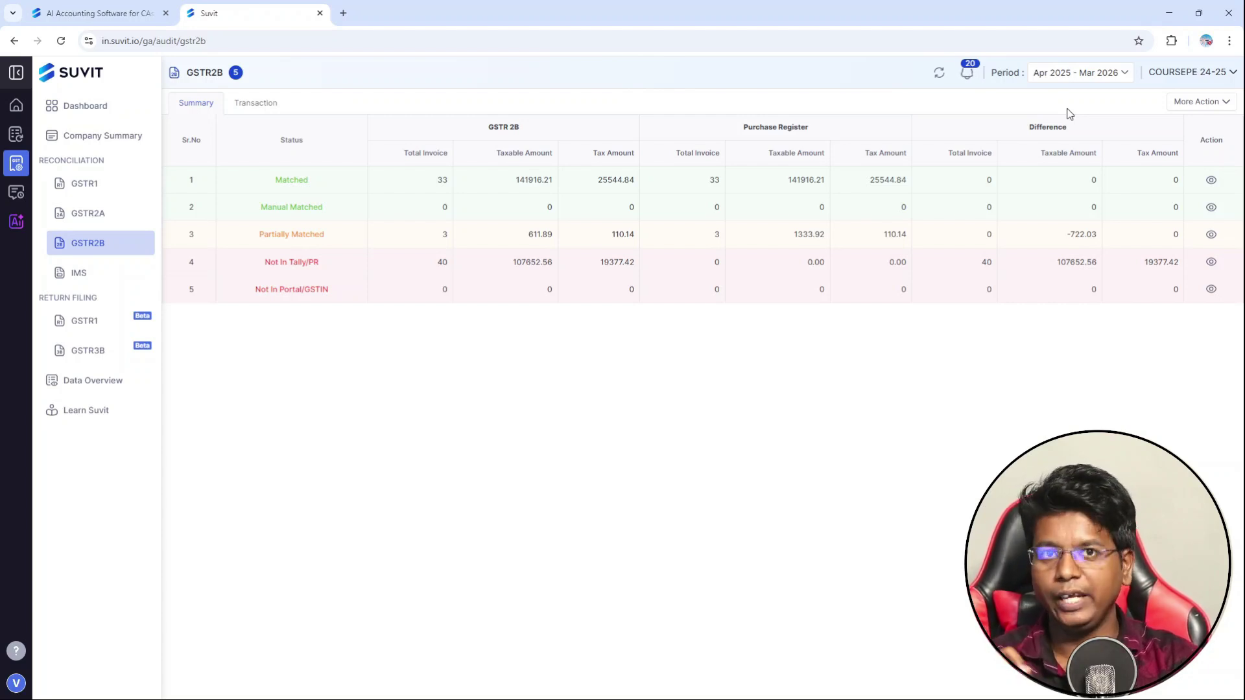
# Step: Set the GSTR2B reconciliation period to Previous Year and sync the data
pyautogui.click(1083, 78)
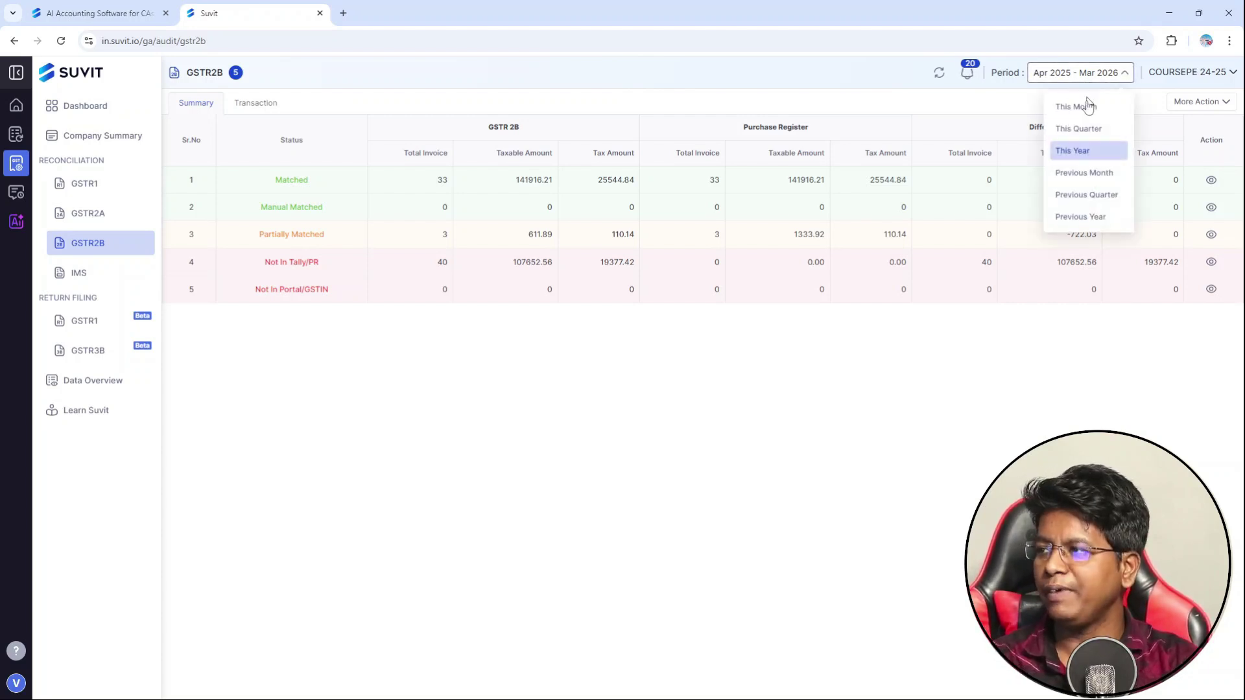
pyautogui.click(1084, 217)
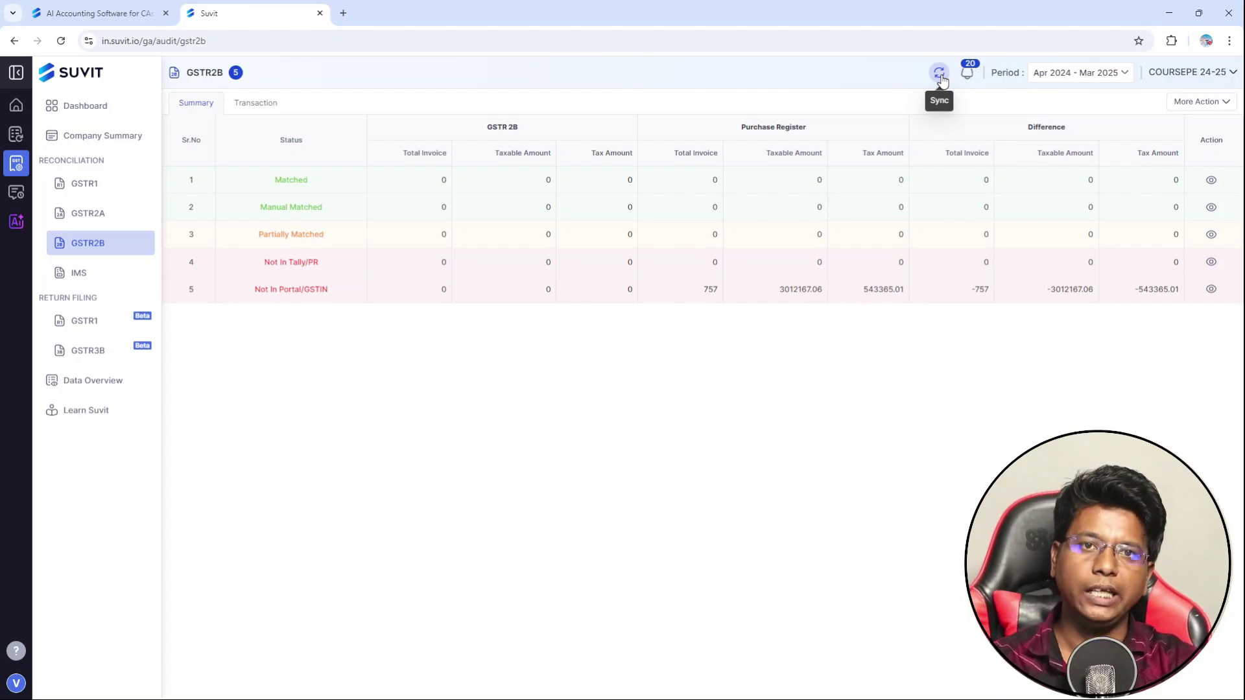
pyautogui.click(940, 73)
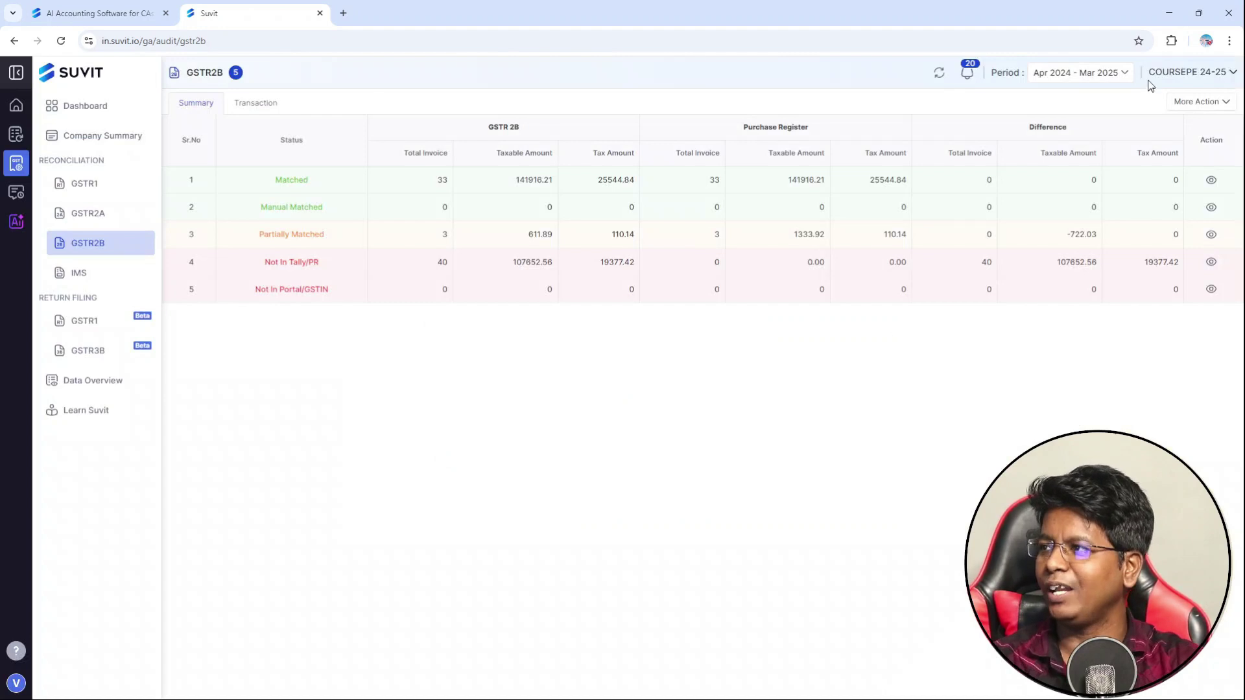
# Step: Reload the GSTR2B summary by switching the period to This Year and back to Previous Year
pyautogui.click(1114, 76)
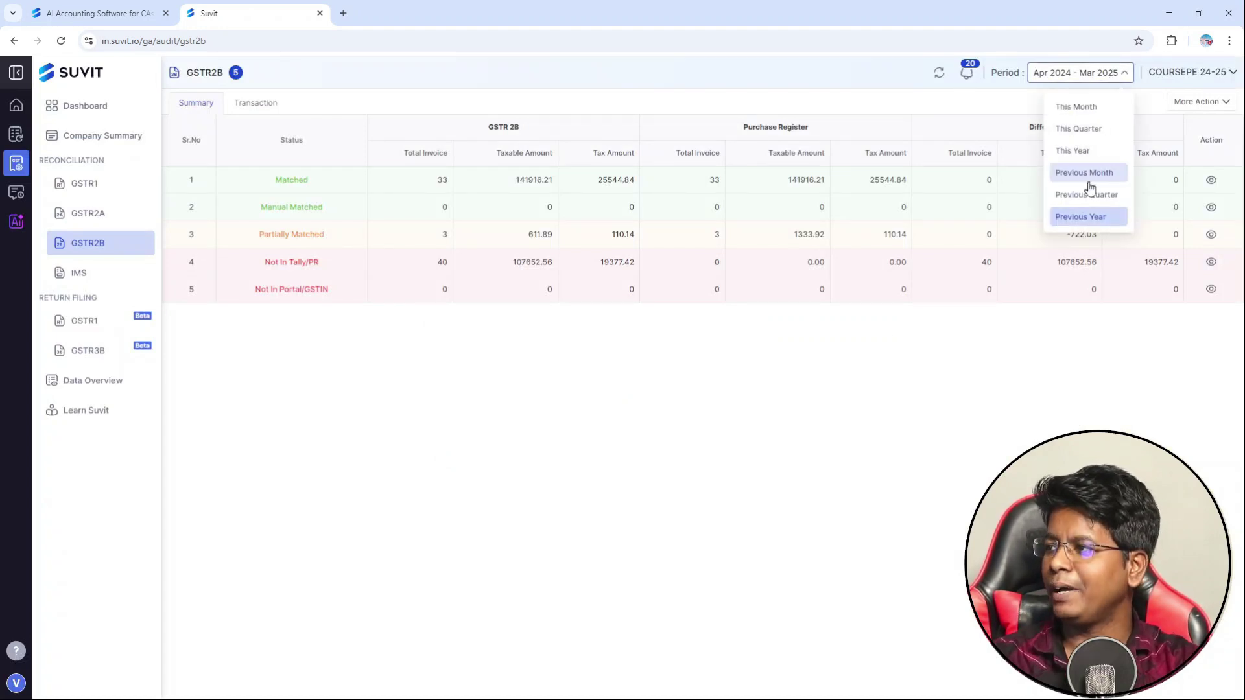
pyautogui.click(1075, 151)
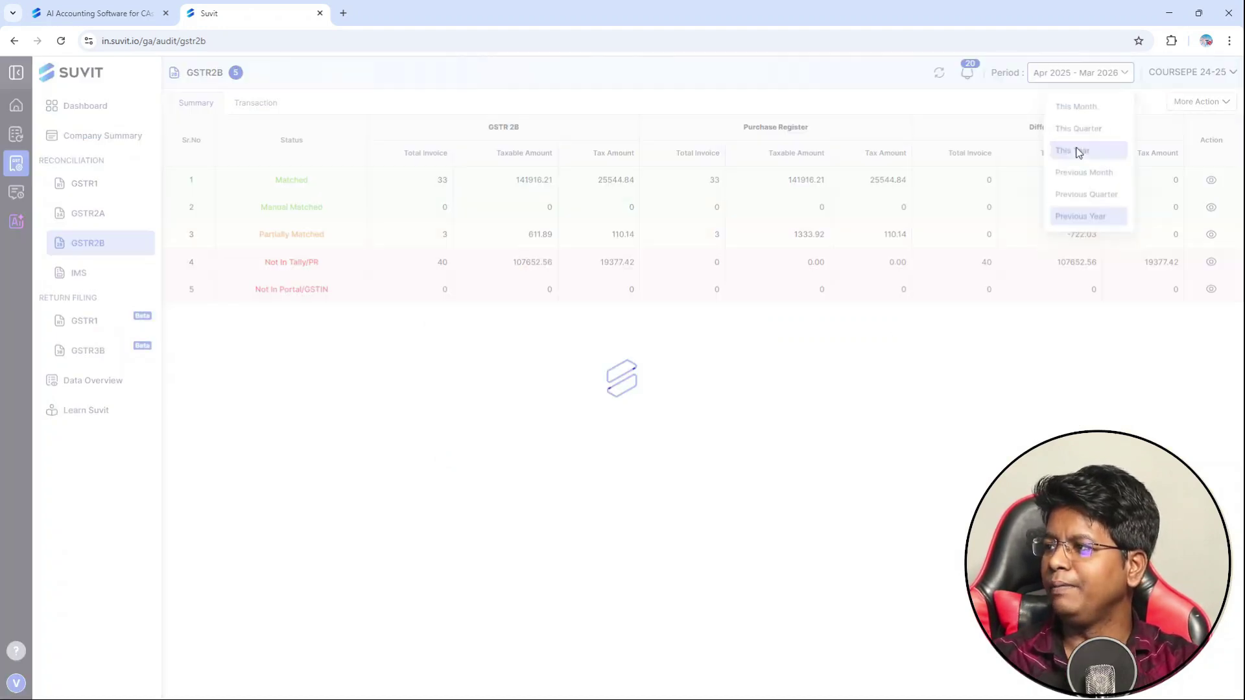
pyautogui.click(1079, 72)
pyautogui.click(1080, 220)
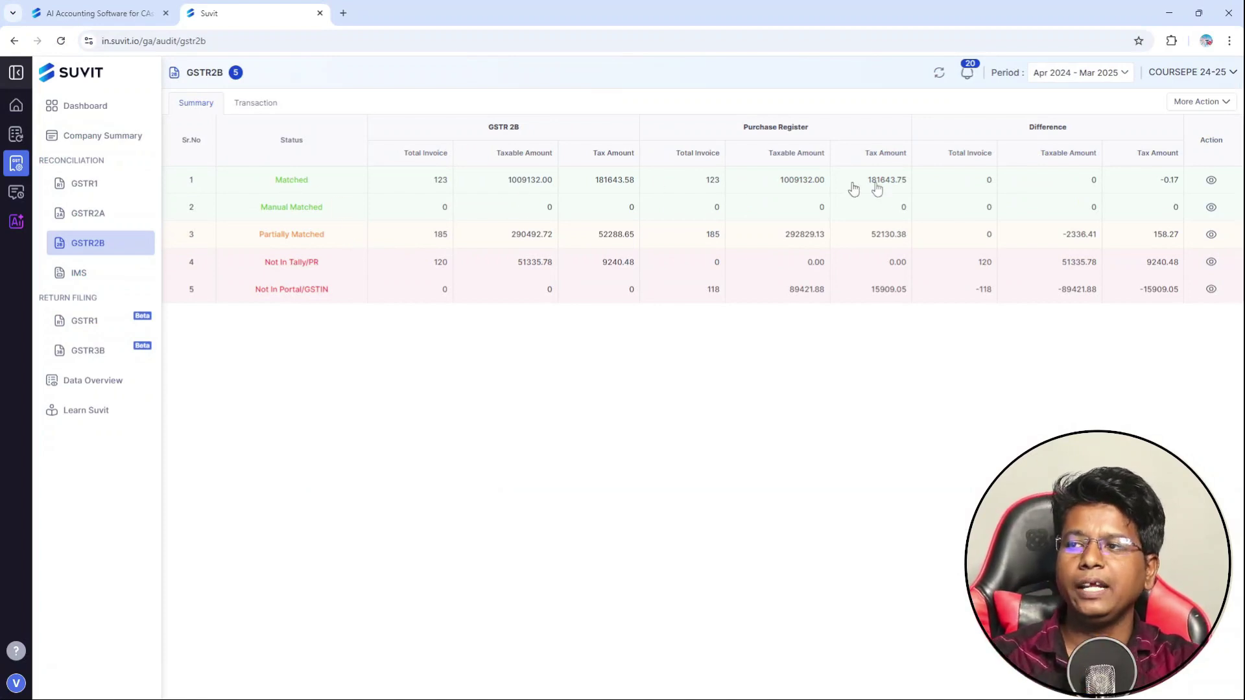
# Step: Examine the matched and the partially matched GSTR2B vouchers of the previous year
pyautogui.click(1211, 181)
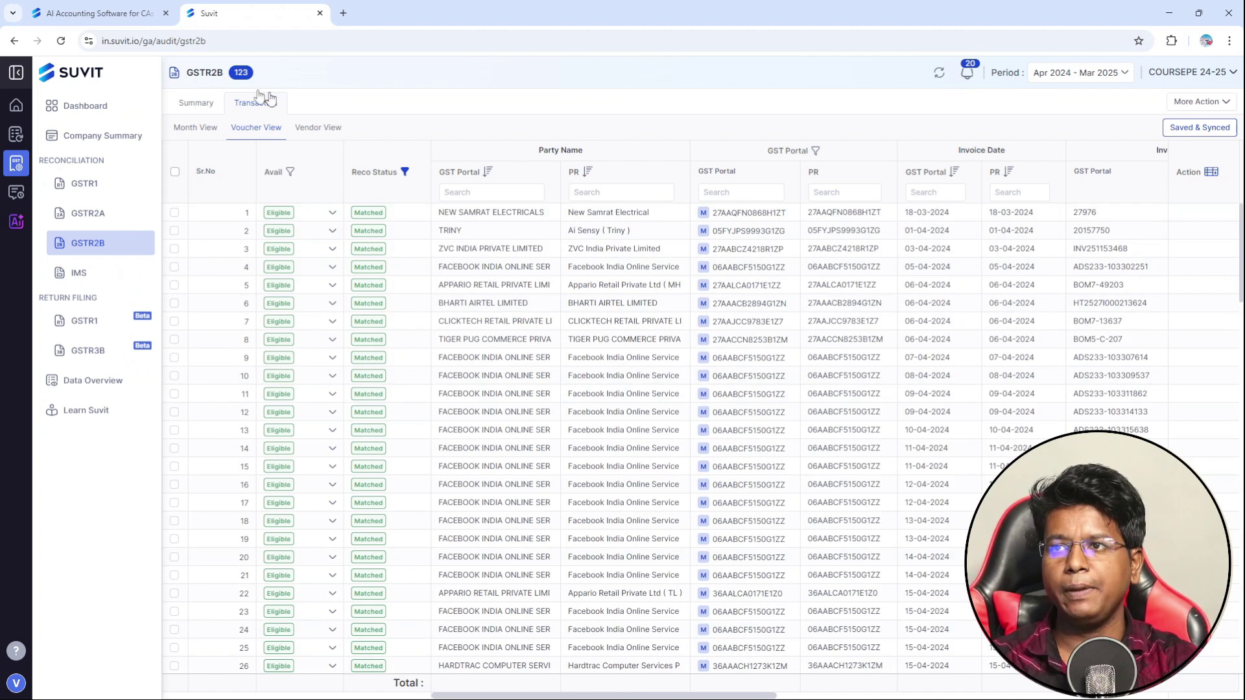
pyautogui.click(177, 108)
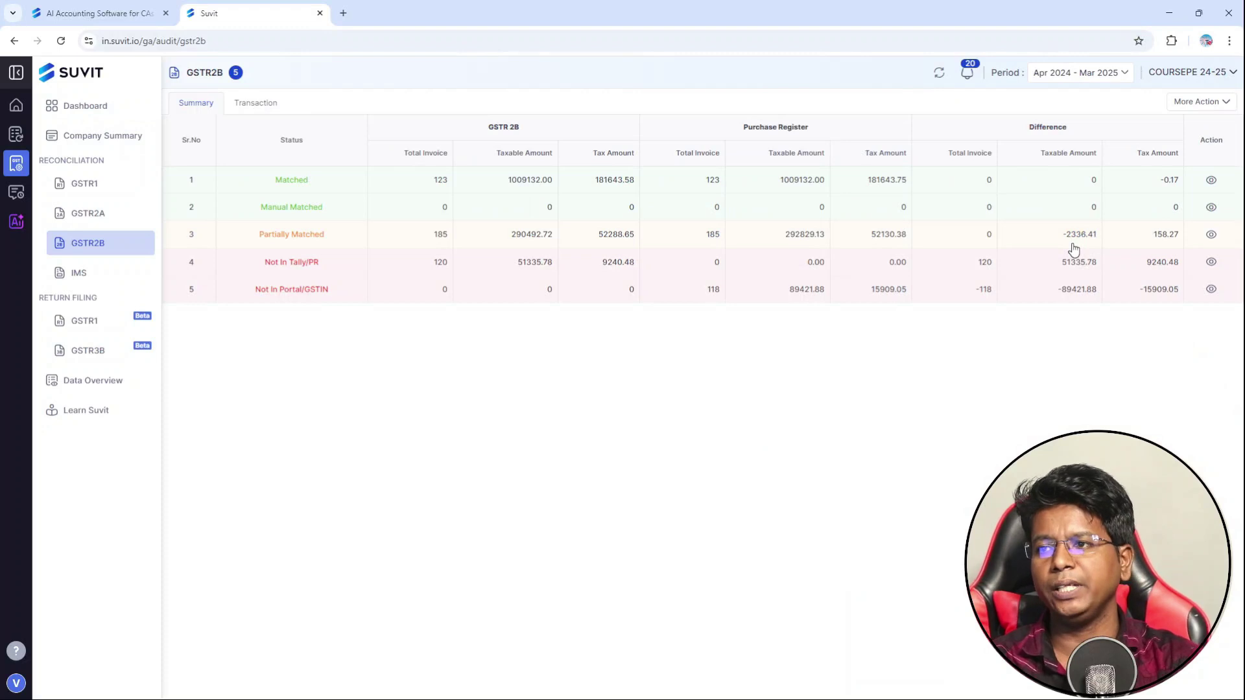
pyautogui.click(1211, 236)
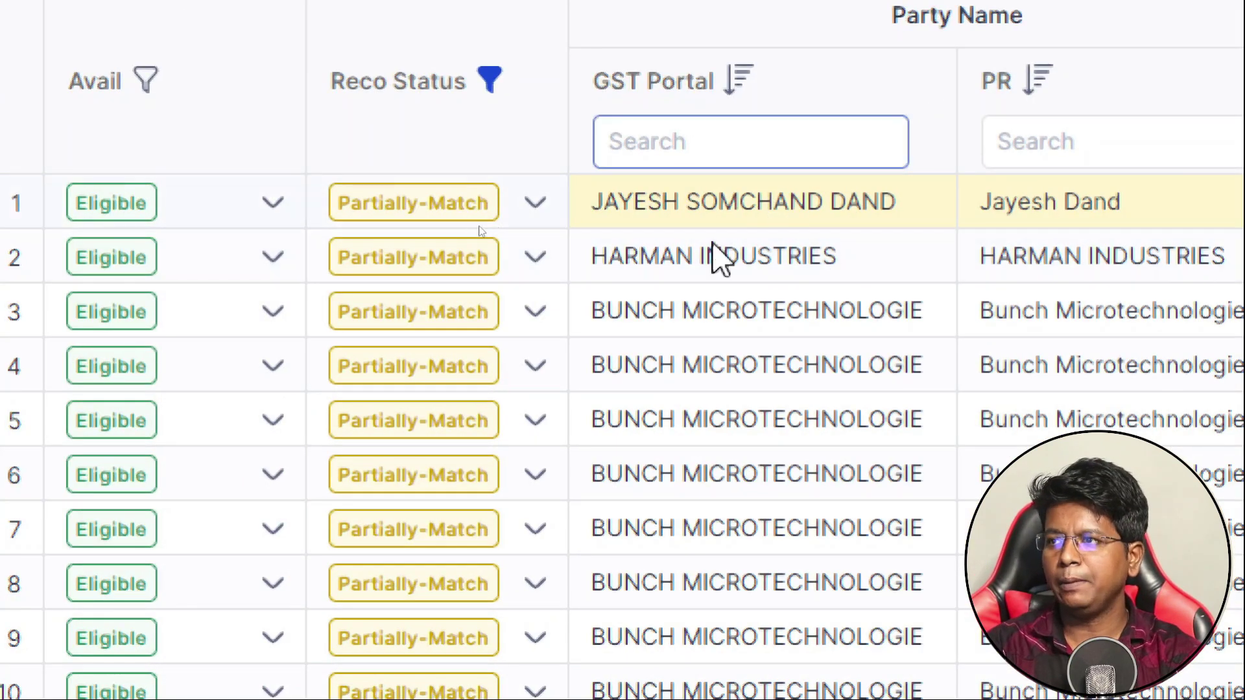
pyautogui.click(1026, 141)
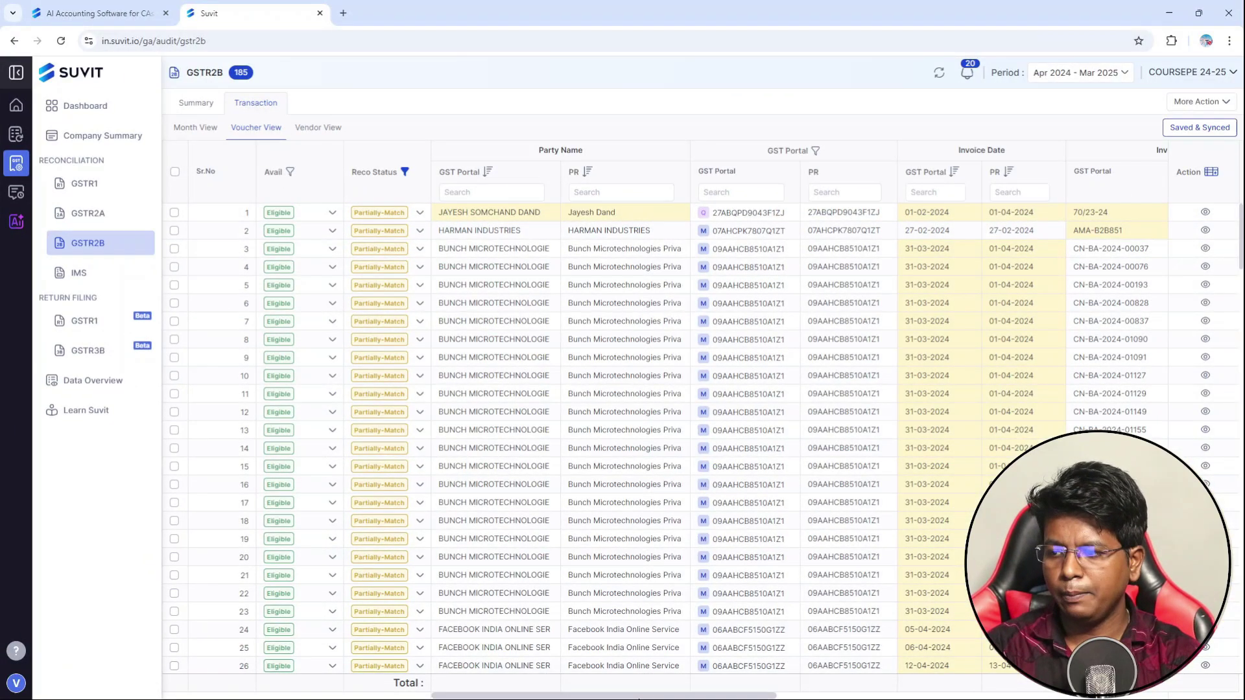
# Step: Compare the invoice dates and numbers of the partially matched vouchers, and set the first voucher's reco status to Manual Match
pyautogui.moveTo(639, 699); pyautogui.dragTo(821, 691)
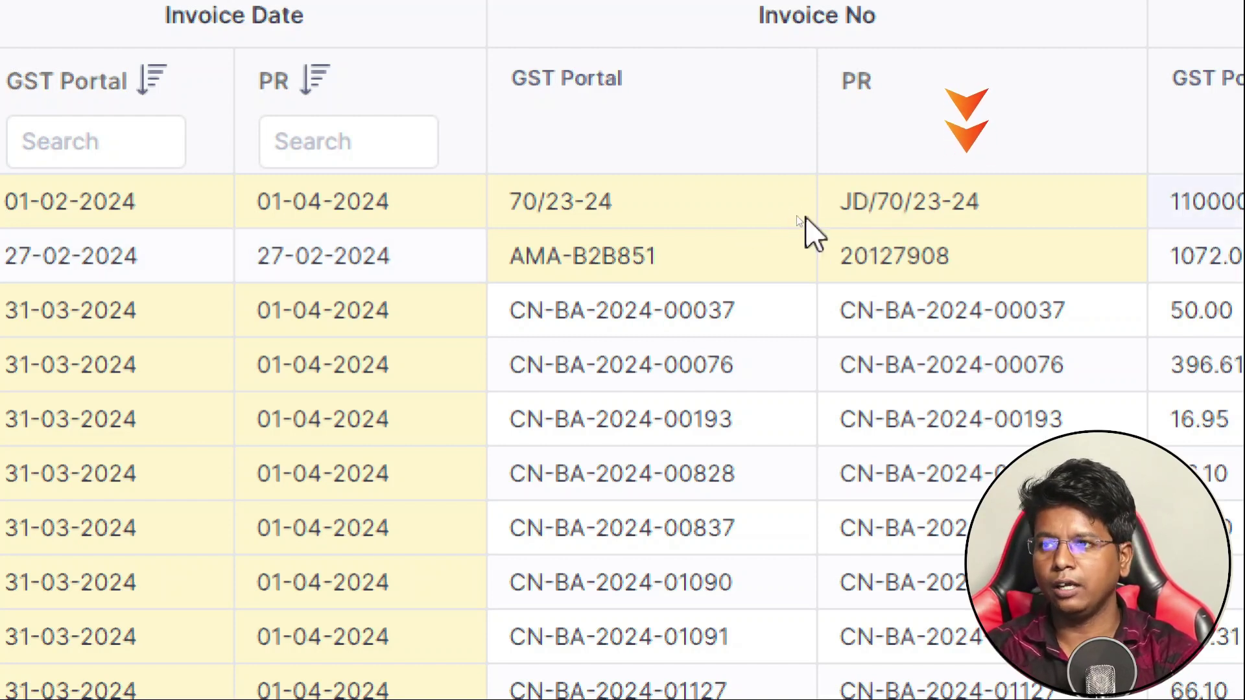
pyautogui.scroll(-3, 785, 463)
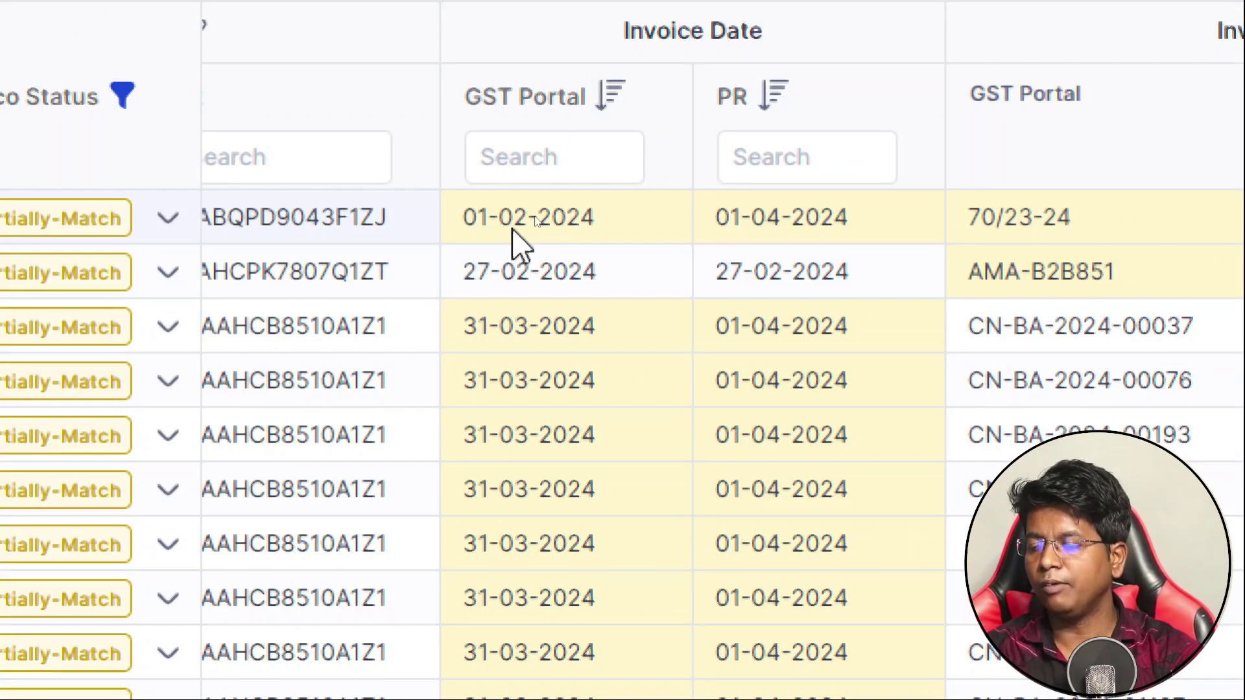
pyautogui.click(772, 155)
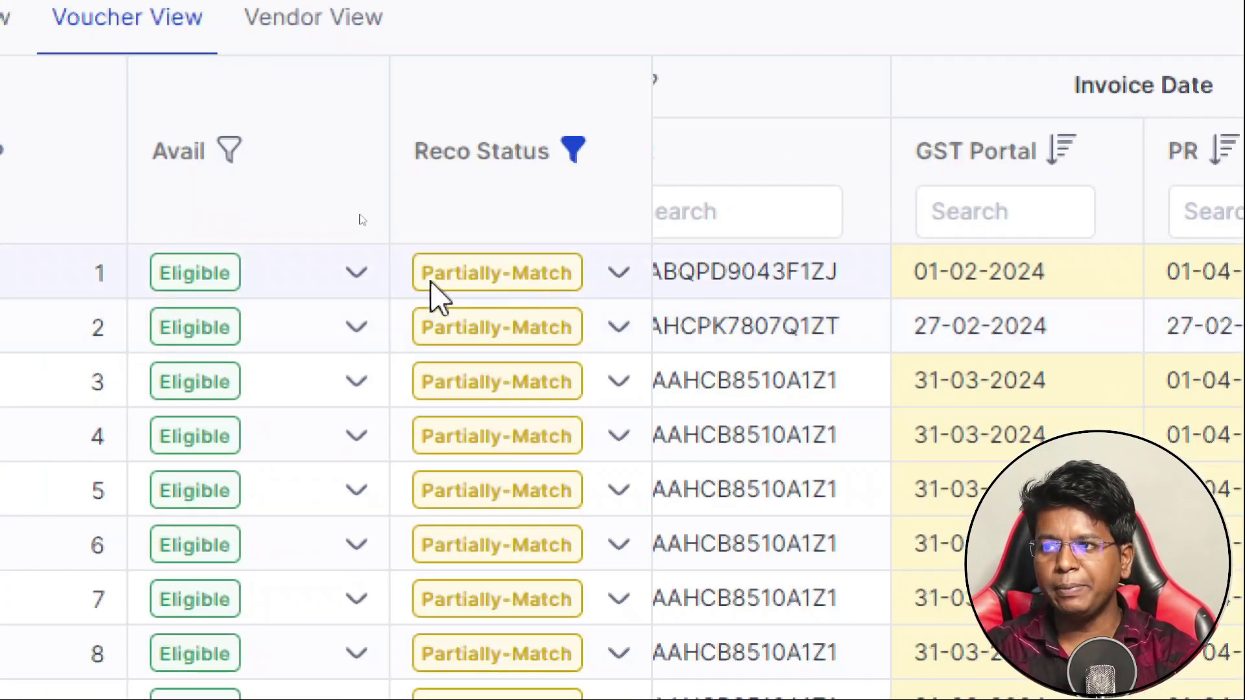
pyautogui.click(617, 274)
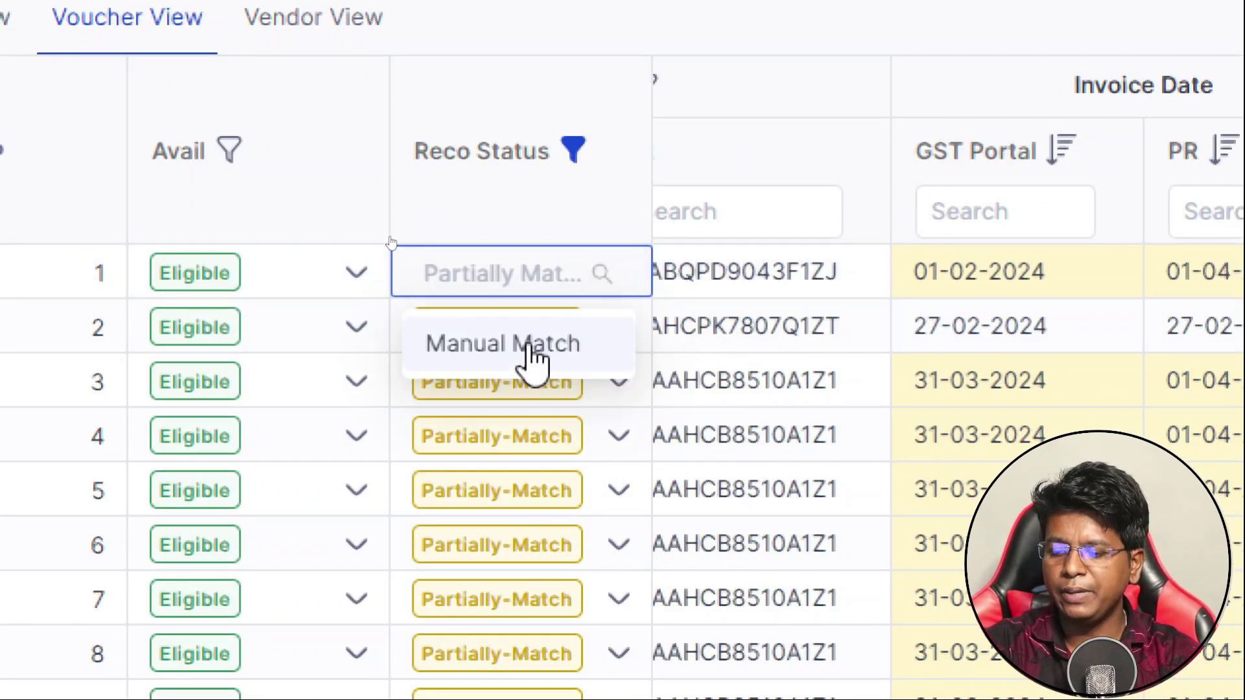
pyautogui.click(533, 355)
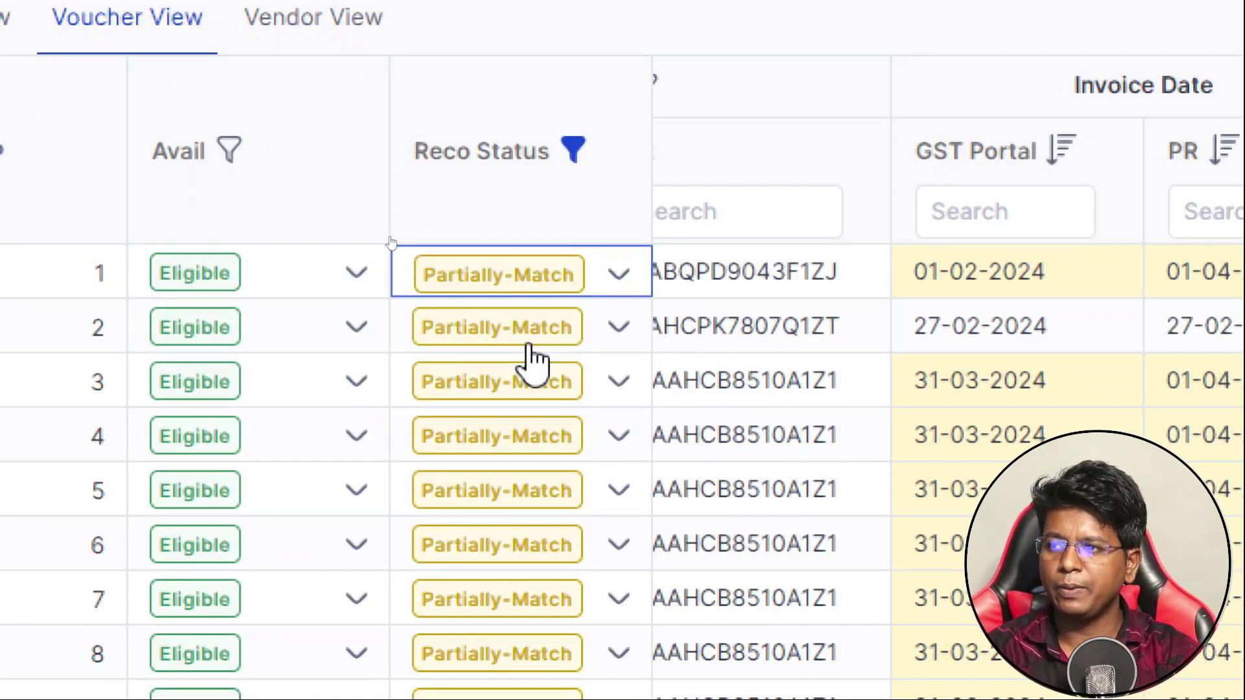
pyautogui.click(622, 271)
pyautogui.click(542, 355)
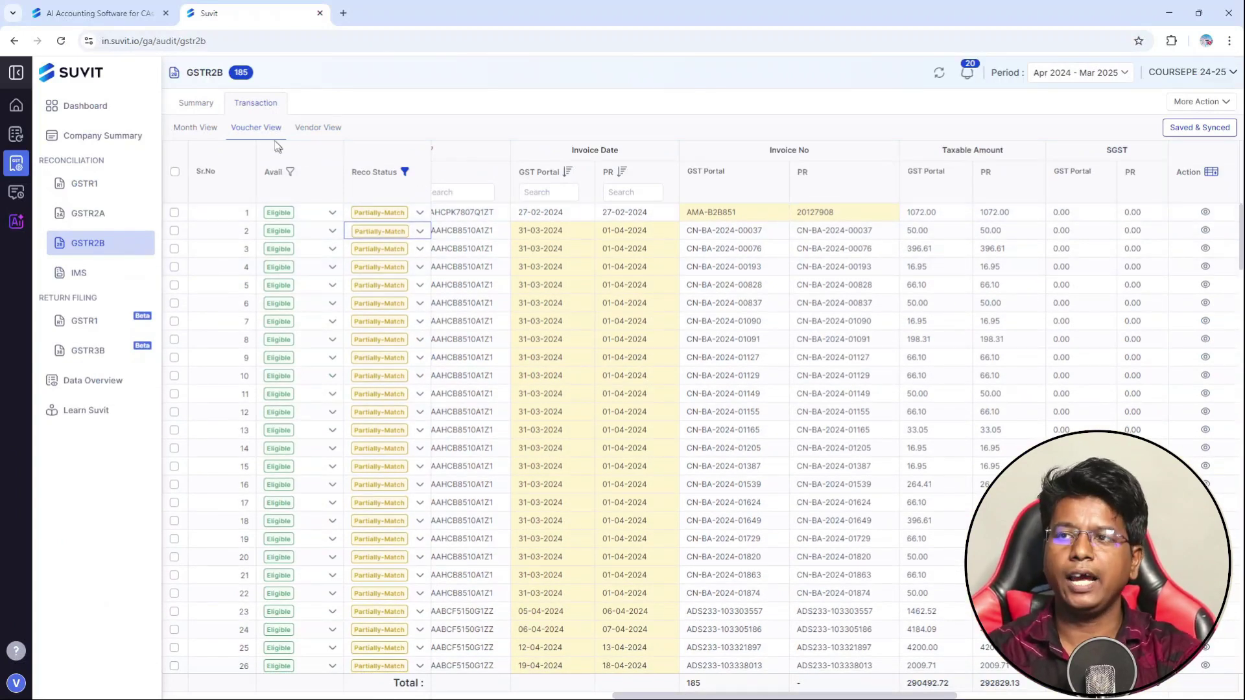
# Step: From the Not In Tally/PR invoices, inspect the Add Voucher form for the first Facebook India invoice in Accounting Invoice mode, without saving
pyautogui.click(187, 104)
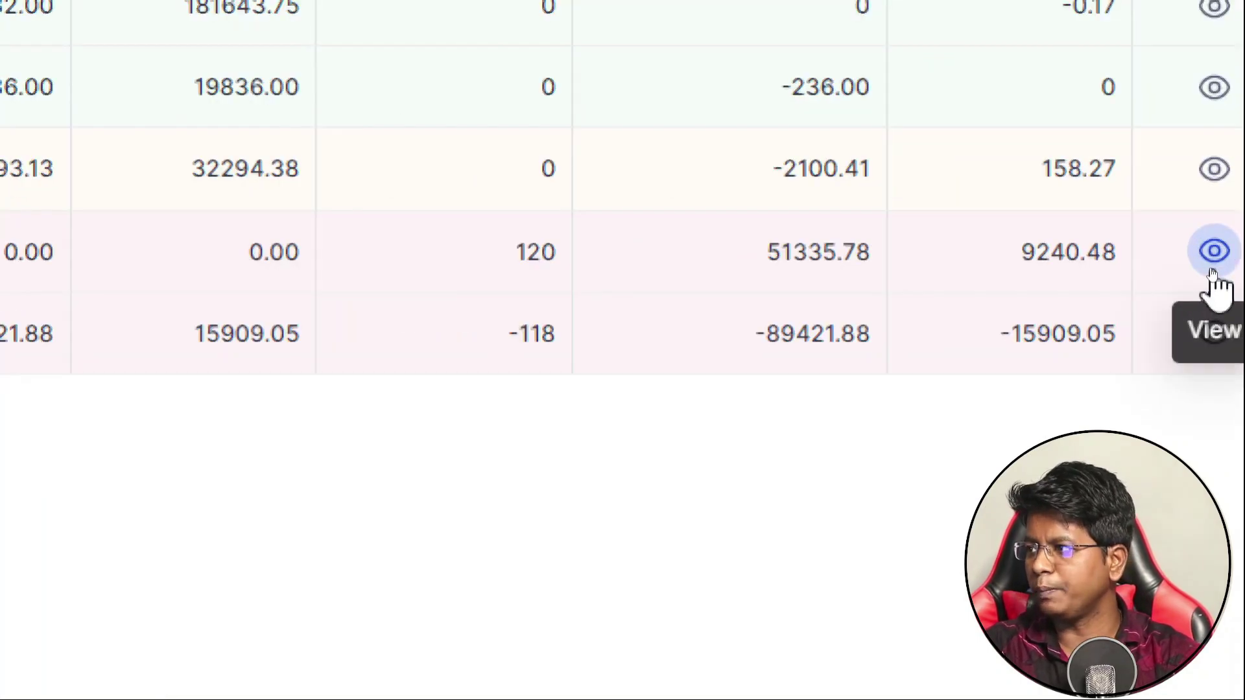
pyautogui.click(1214, 254)
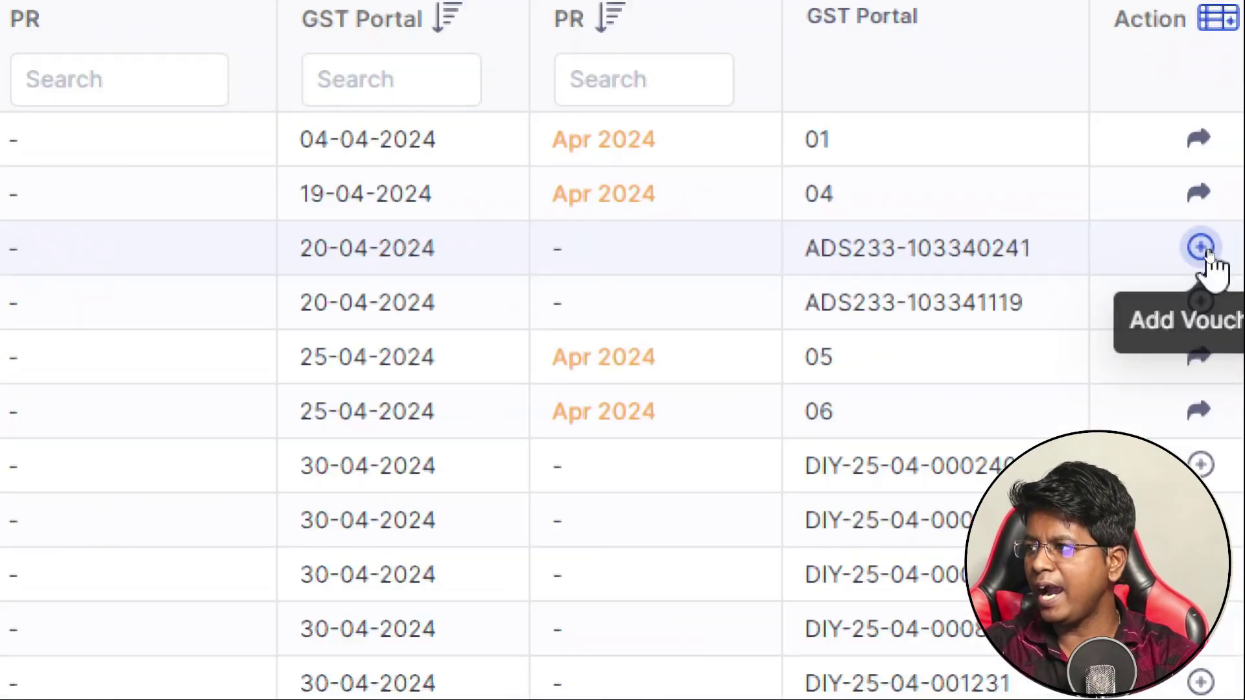
pyautogui.click(1201, 249)
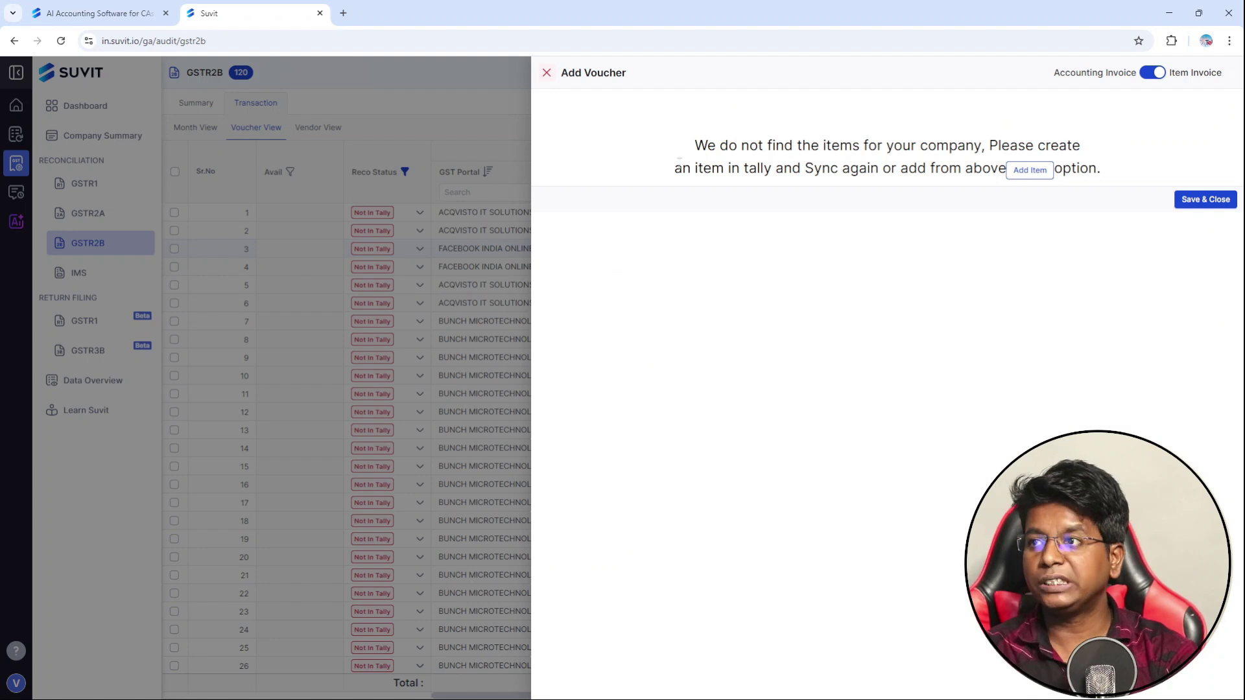
pyautogui.click(1152, 74)
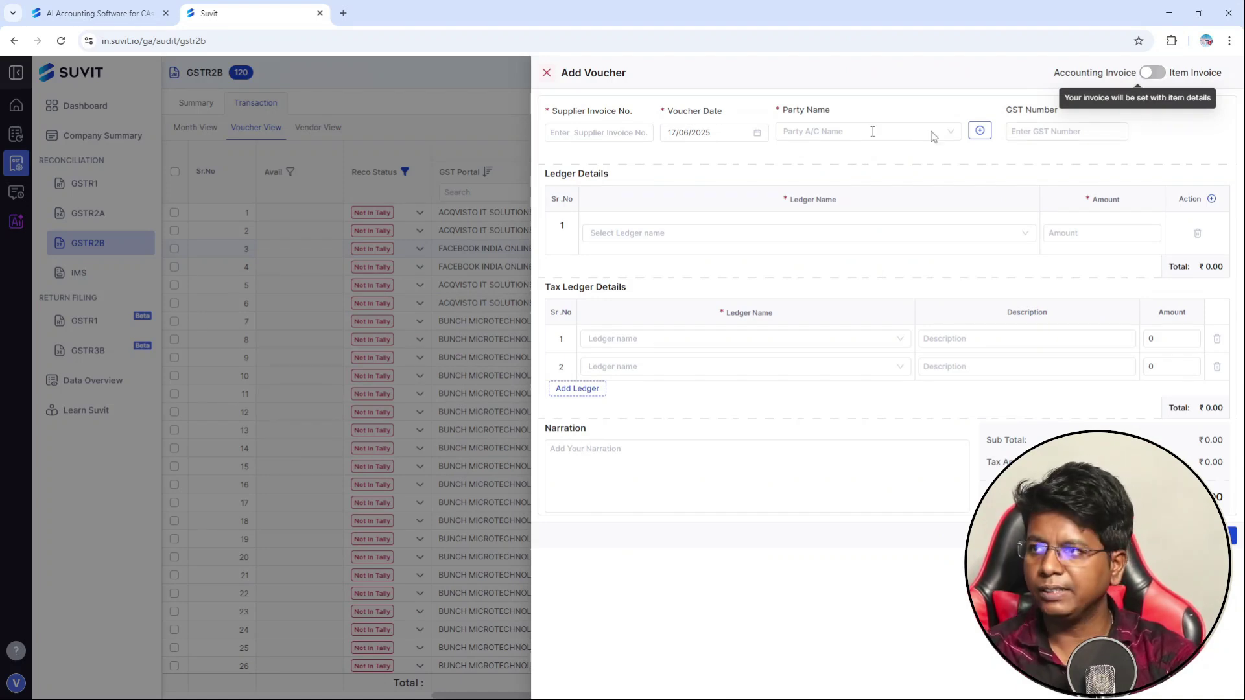
pyautogui.click(547, 73)
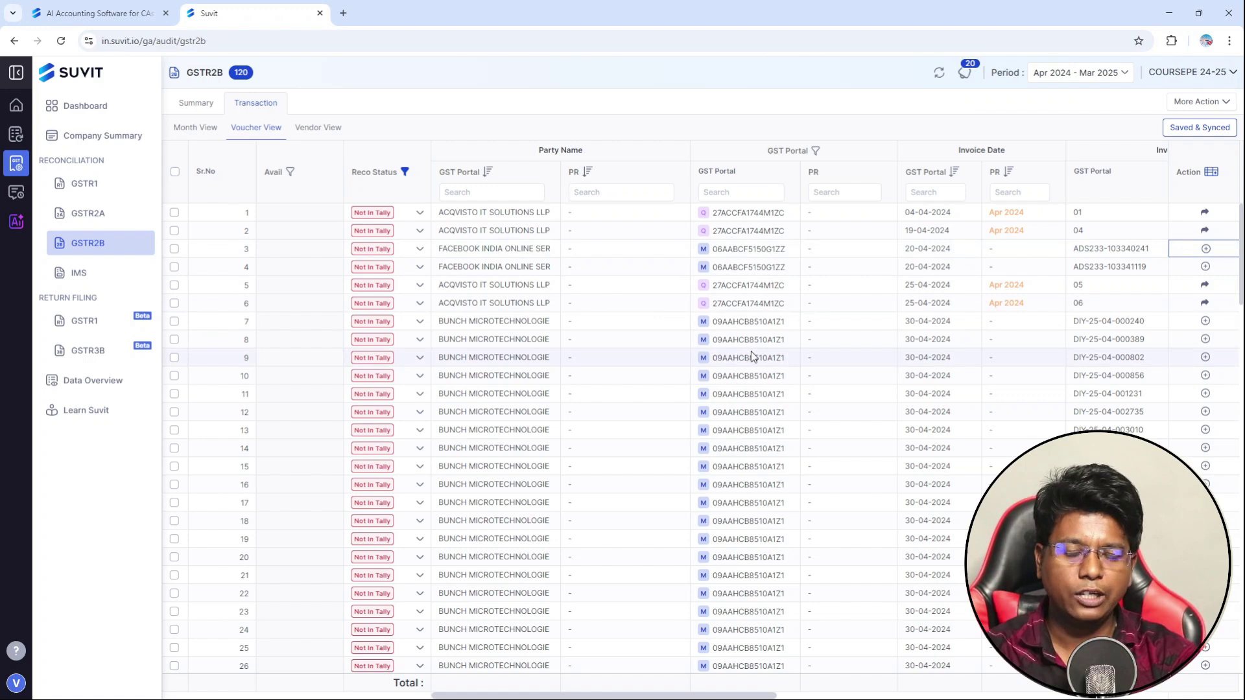
# Step: Review the updated GSTR2B summary and the month, voucher and vendor views of all transactions, and return to the summary
pyautogui.click(196, 107)
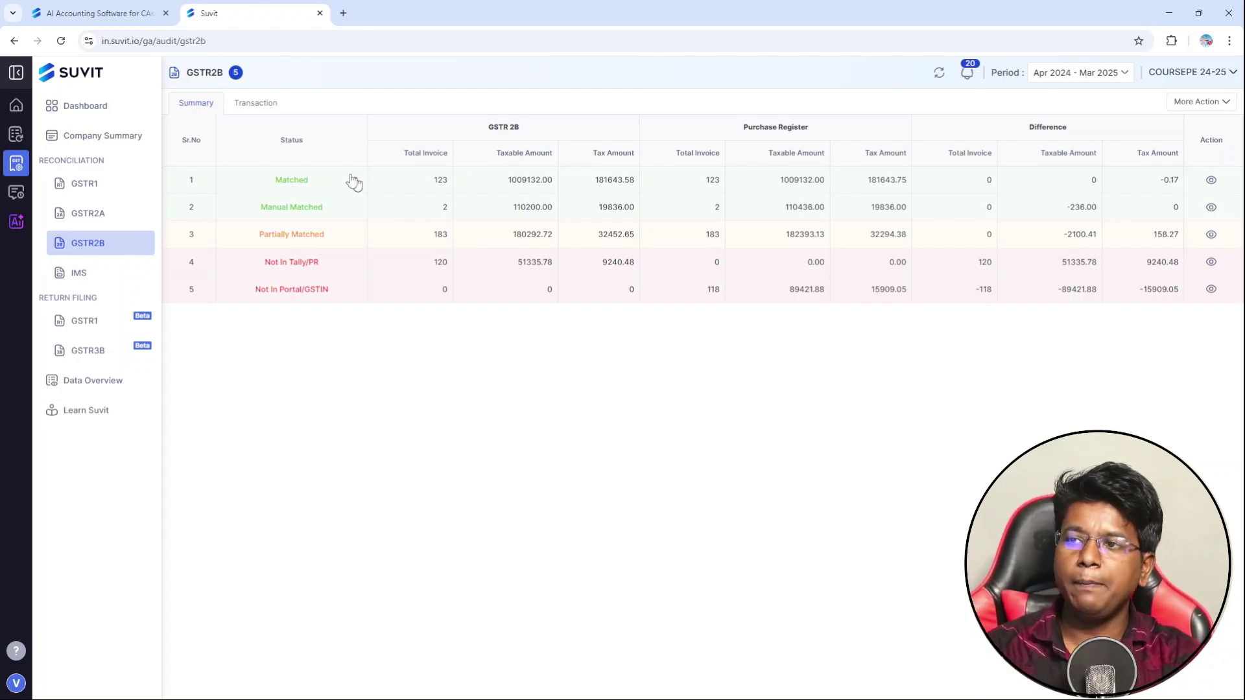
pyautogui.click(260, 106)
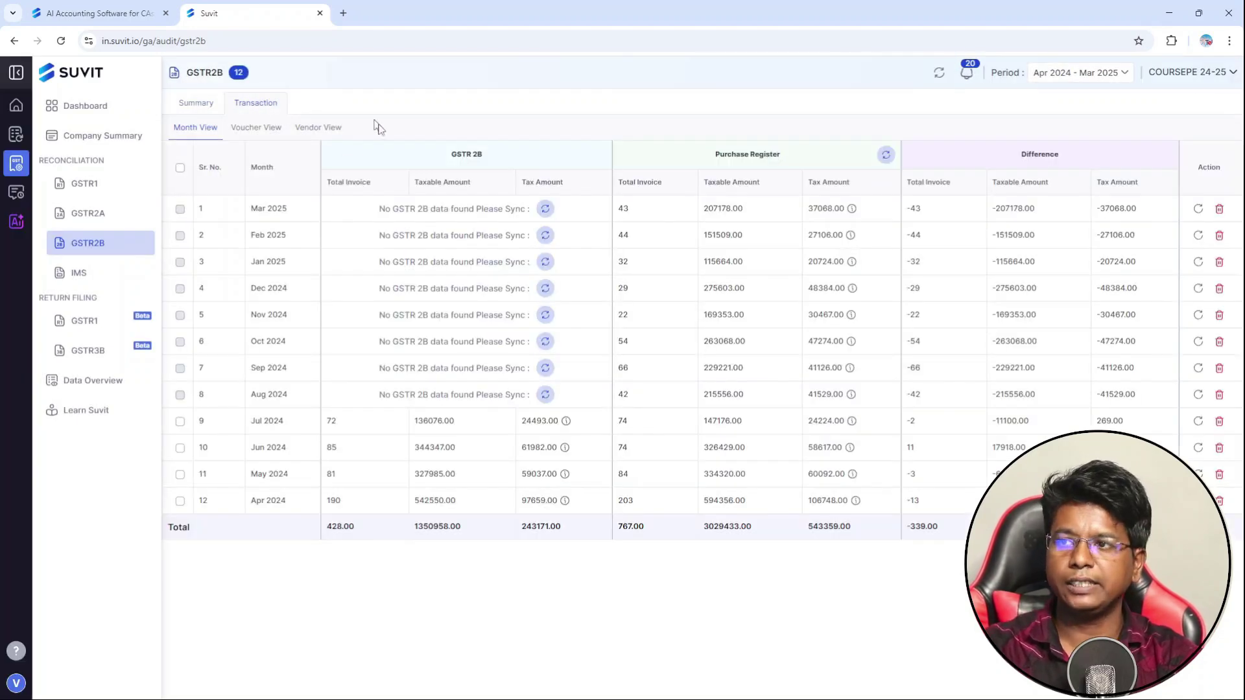
pyautogui.click(252, 131)
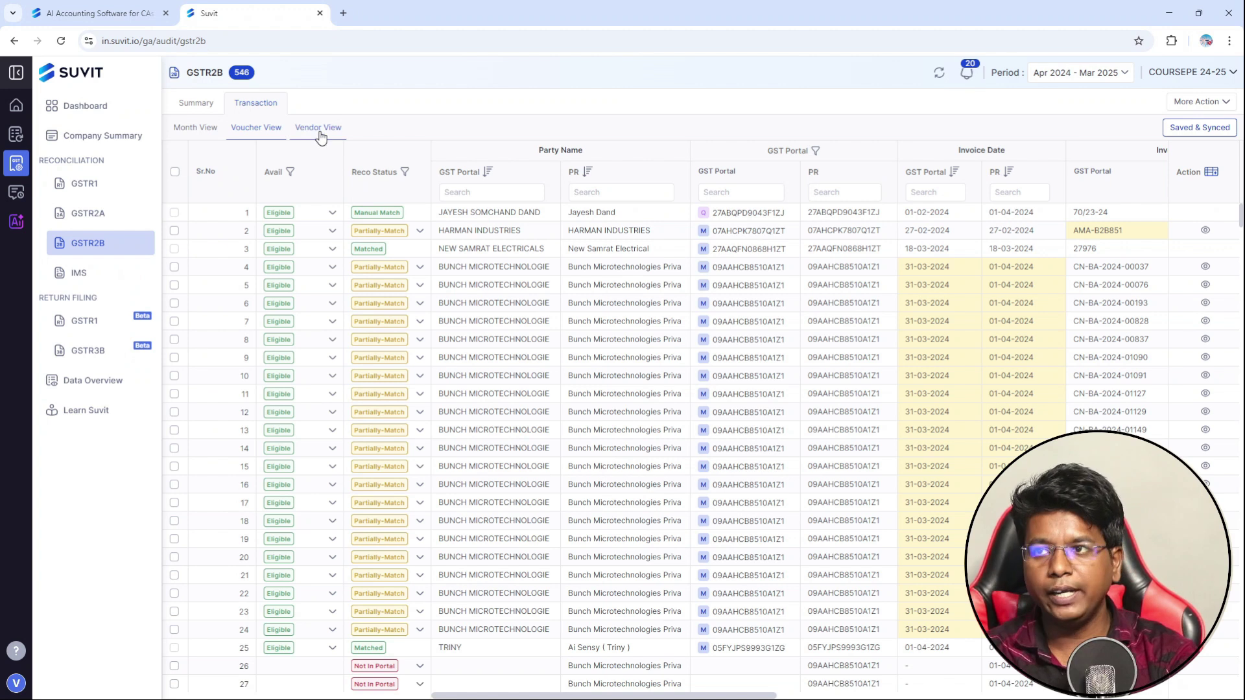
pyautogui.click(320, 132)
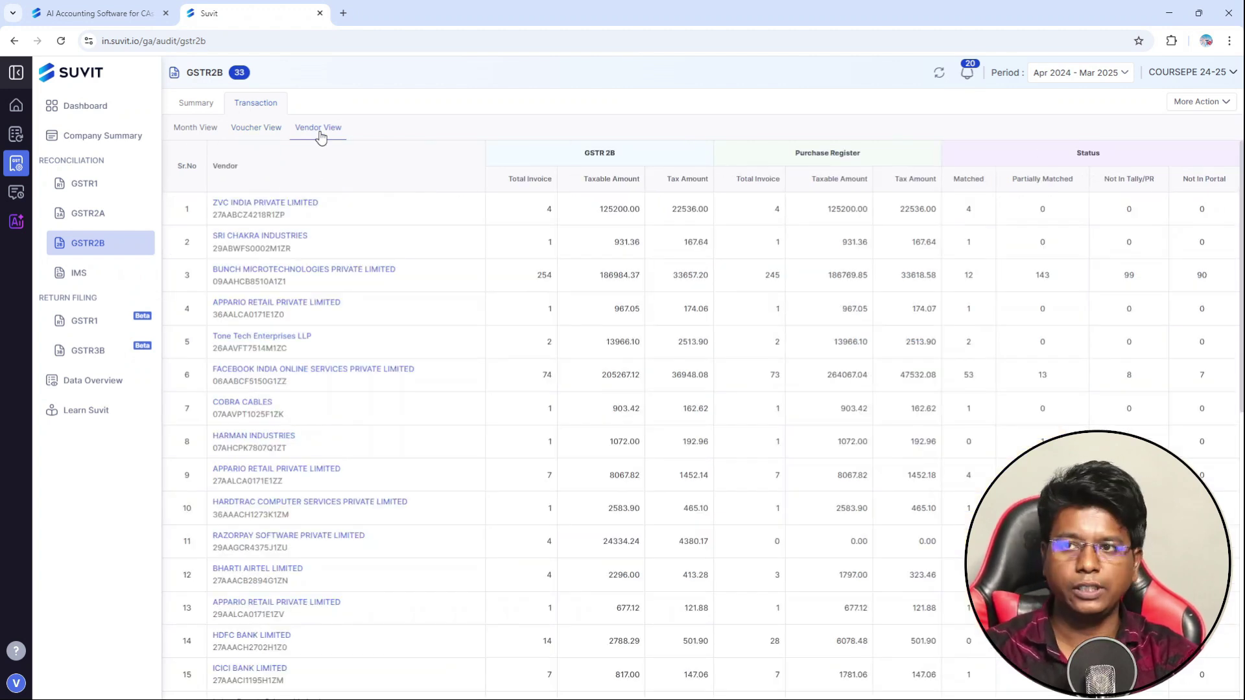
pyautogui.click(182, 109)
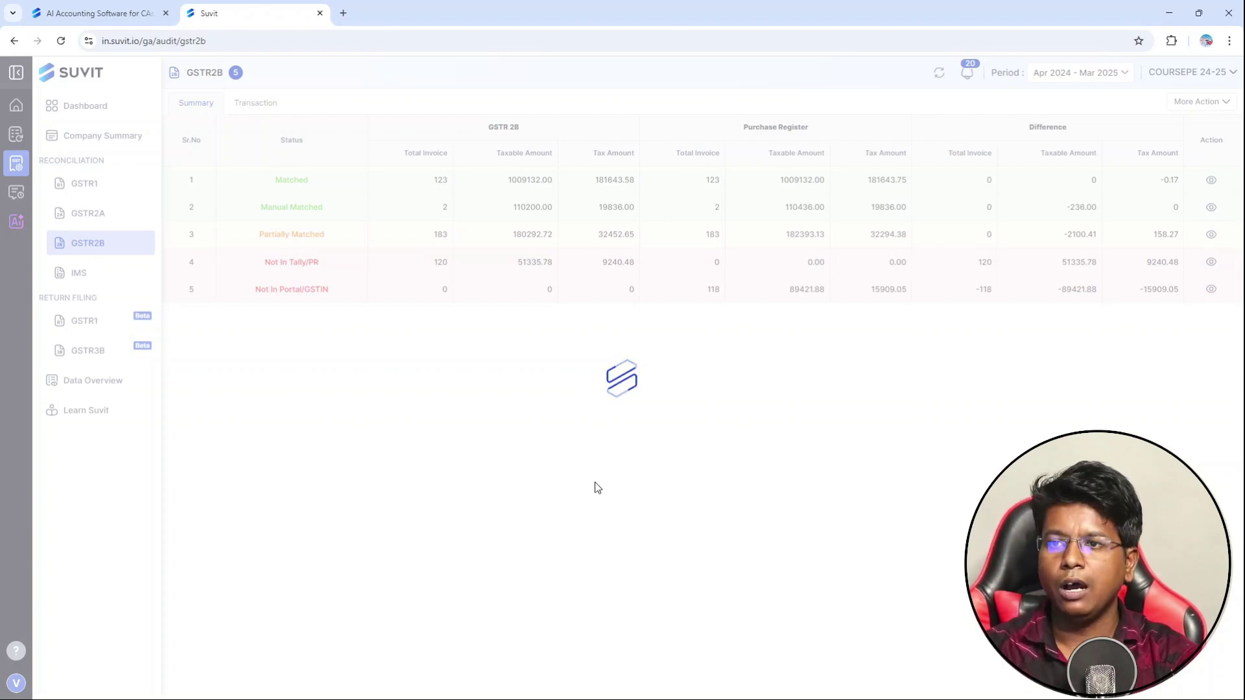
# Step: Examine the IMS document summary and the B2B vouchers across all columns, including the action choices for the first invoice
pyautogui.click(84, 284)
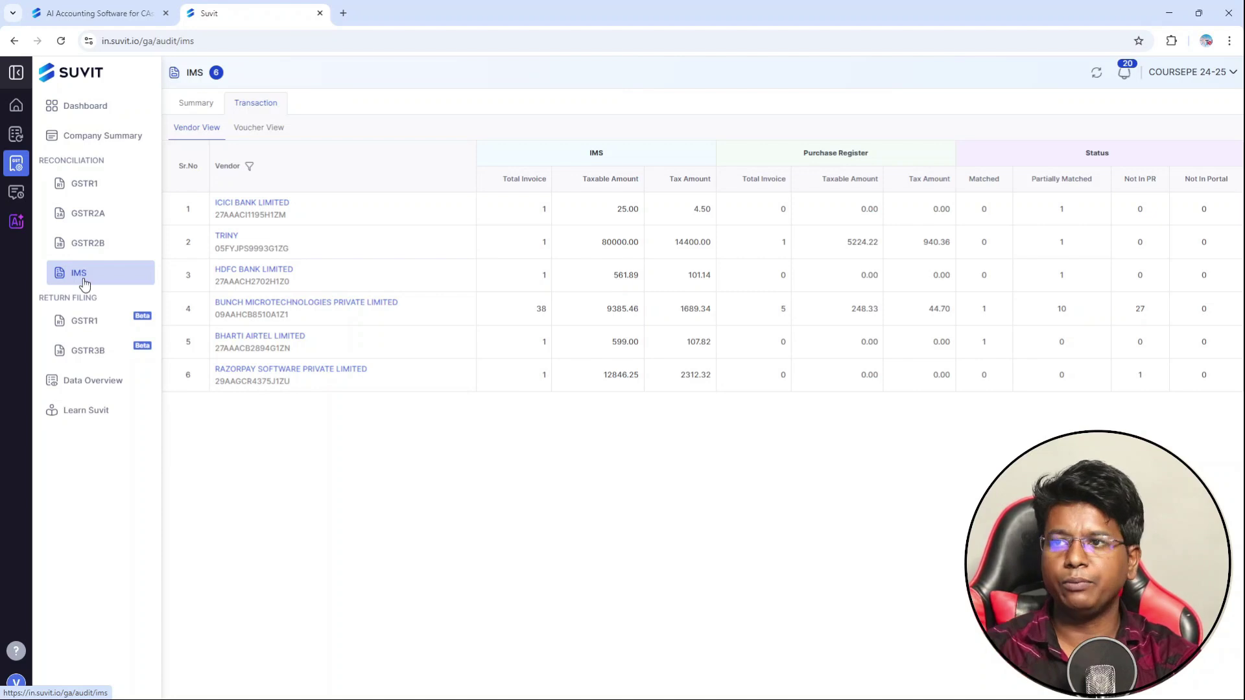
pyautogui.click(195, 104)
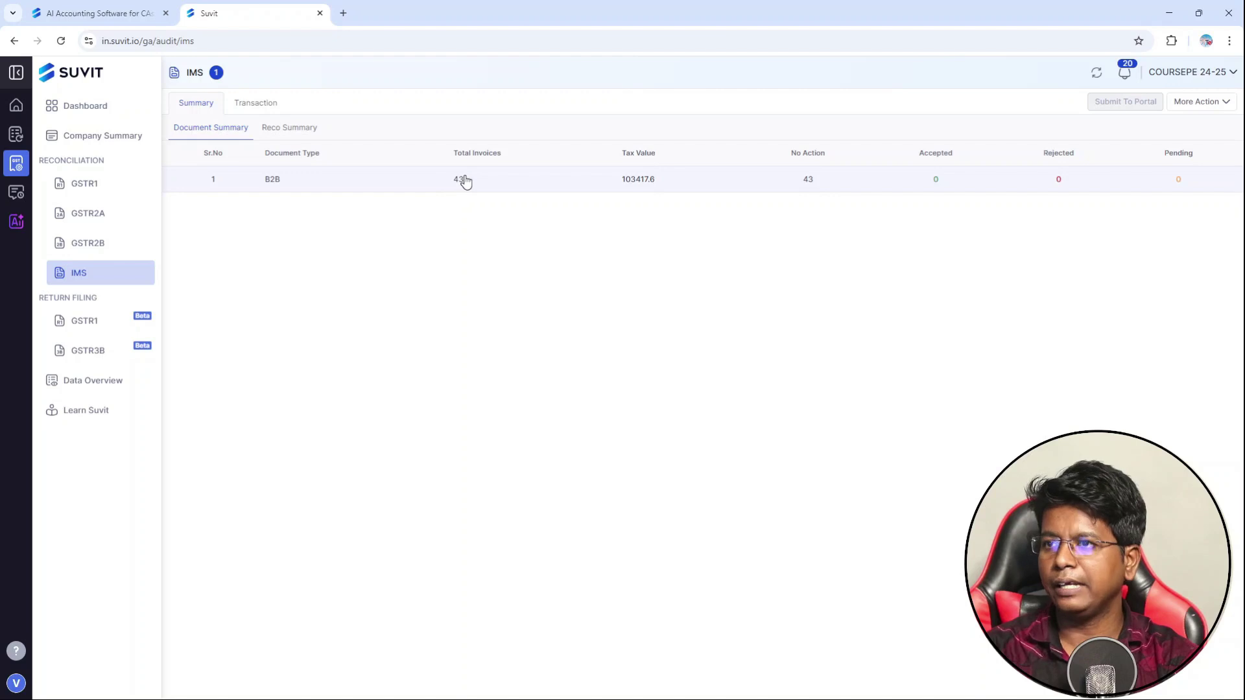
pyautogui.click(277, 181)
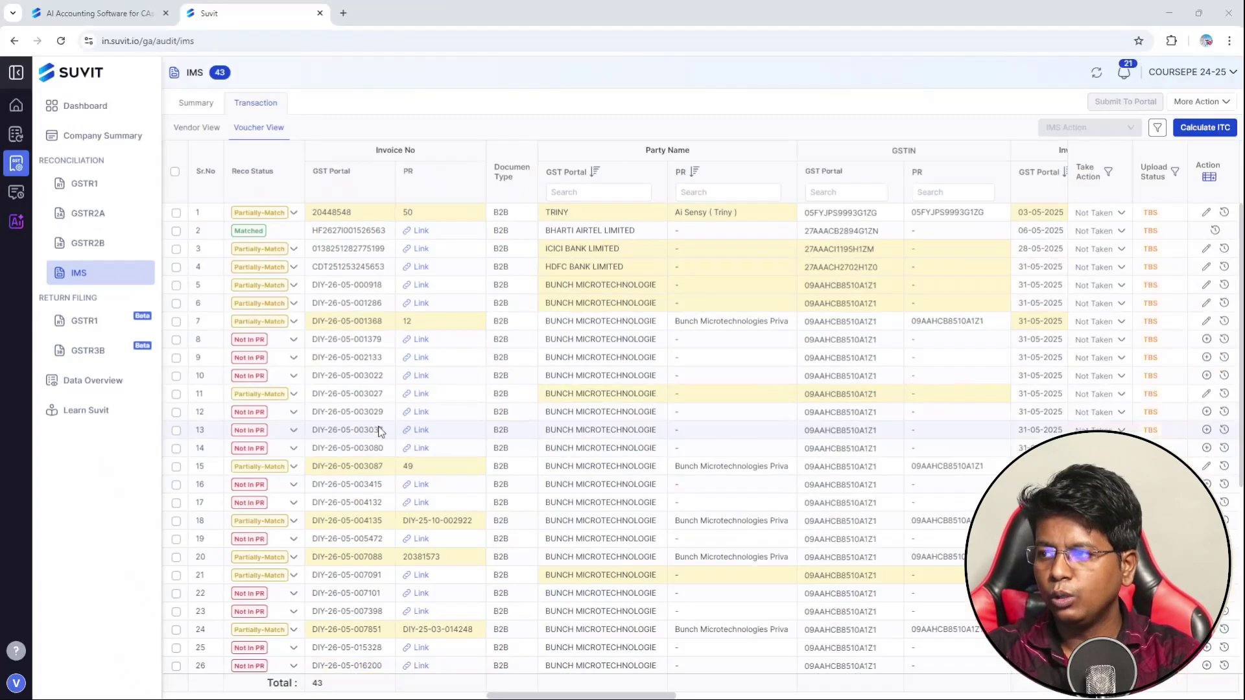
pyautogui.moveTo(564, 695); pyautogui.dragTo(737, 696)
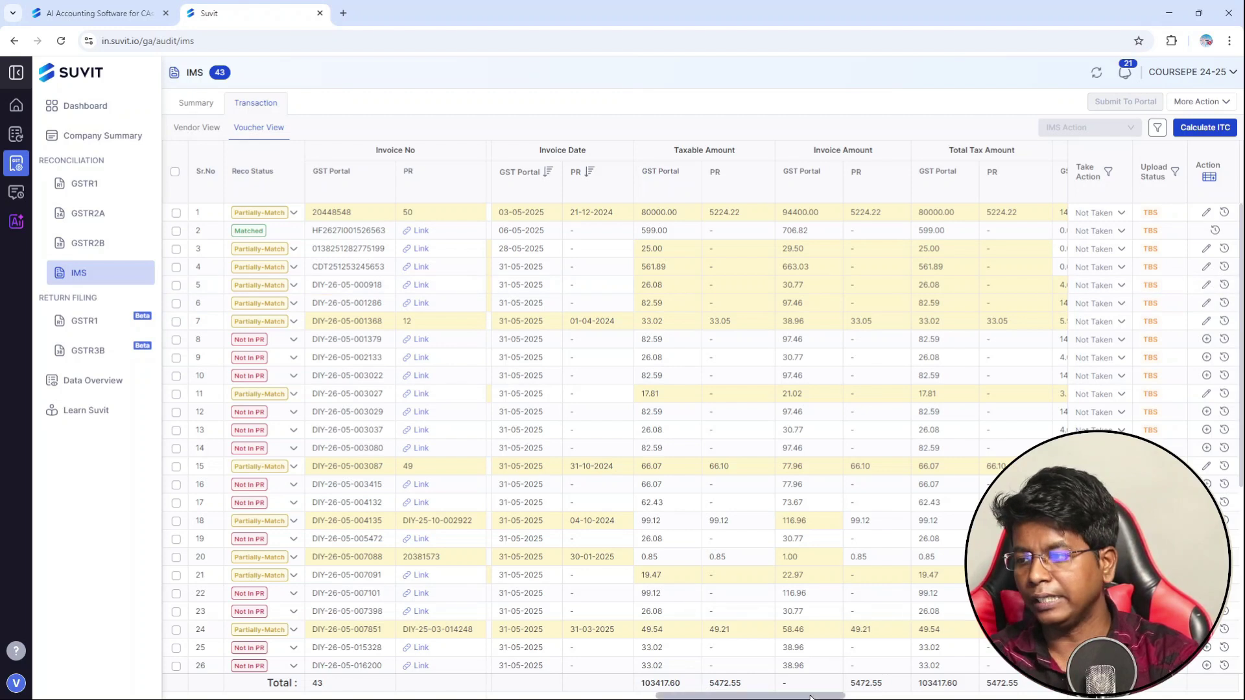
pyautogui.moveTo(836, 696); pyautogui.dragTo(1023, 697)
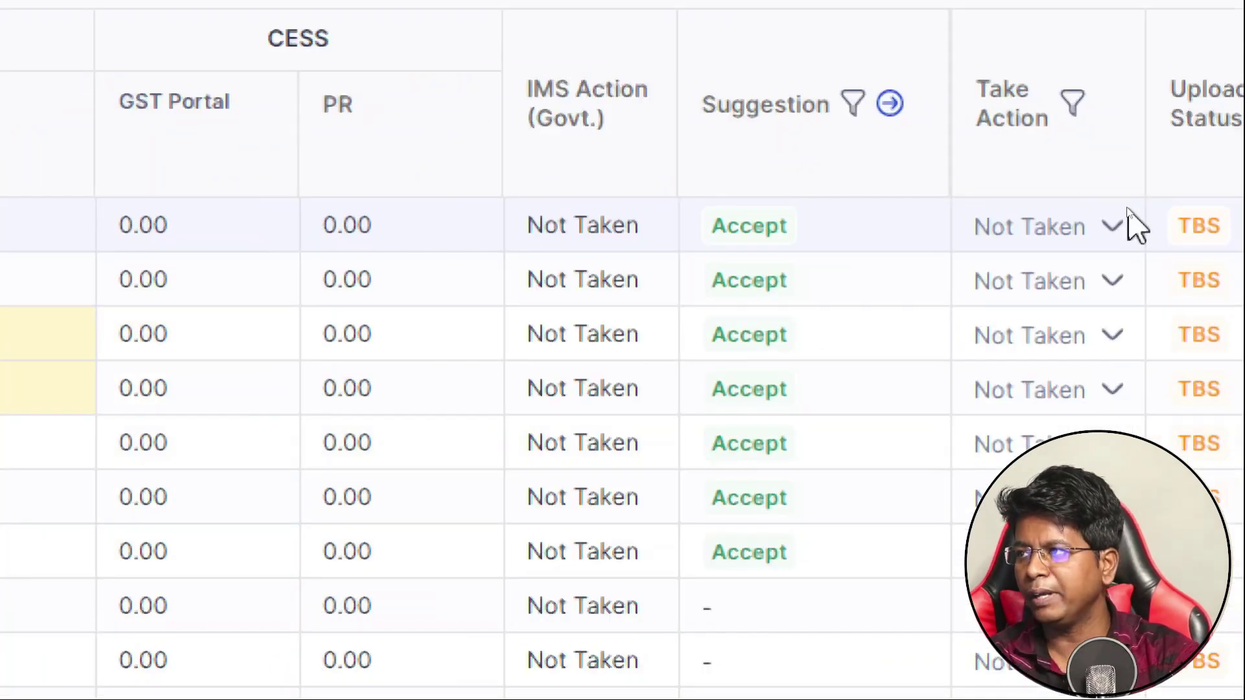
pyautogui.click(1127, 225)
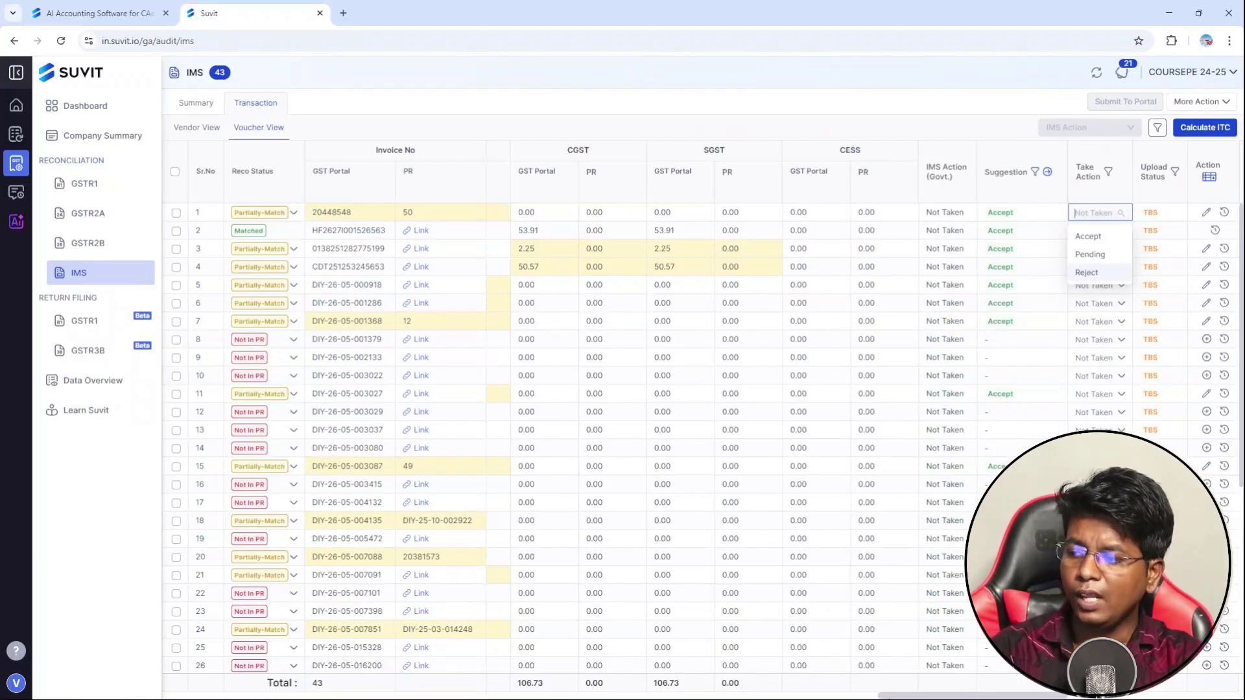
pyautogui.press('Escape')
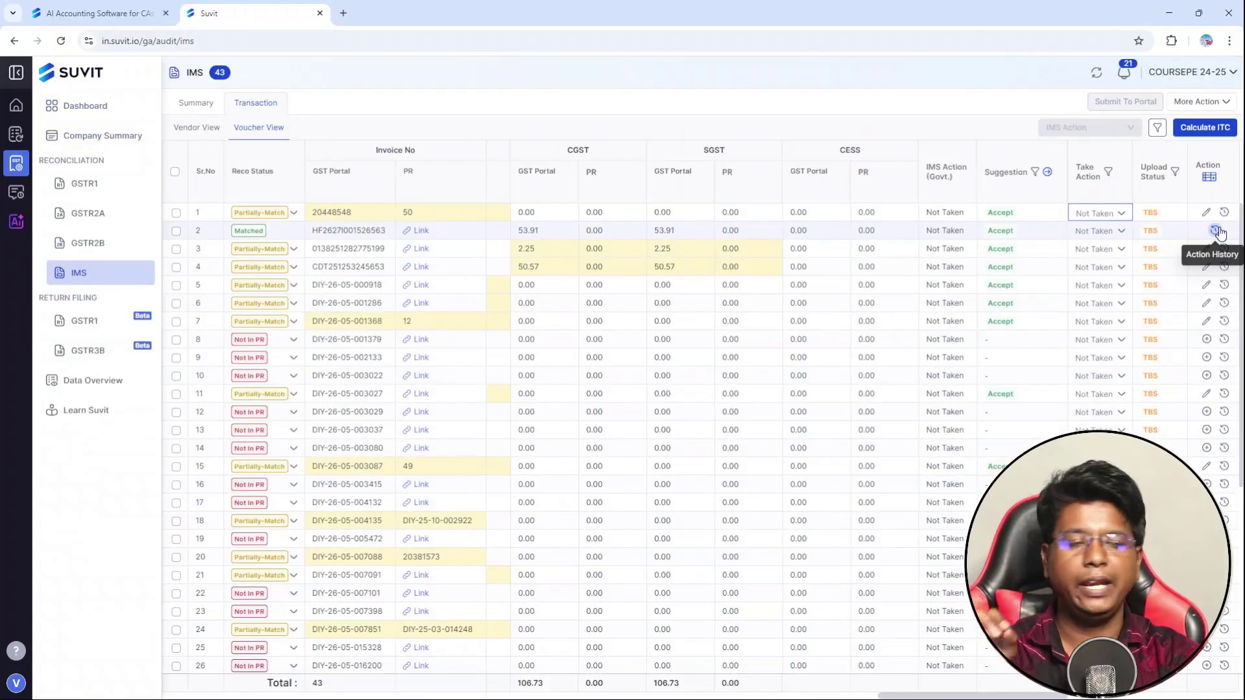
# Step: View the second IMS invoice's action history, and check the portal submission option with all vouchers selected before clearing the selection
pyautogui.click(1217, 232)
pyautogui.click(1217, 231)
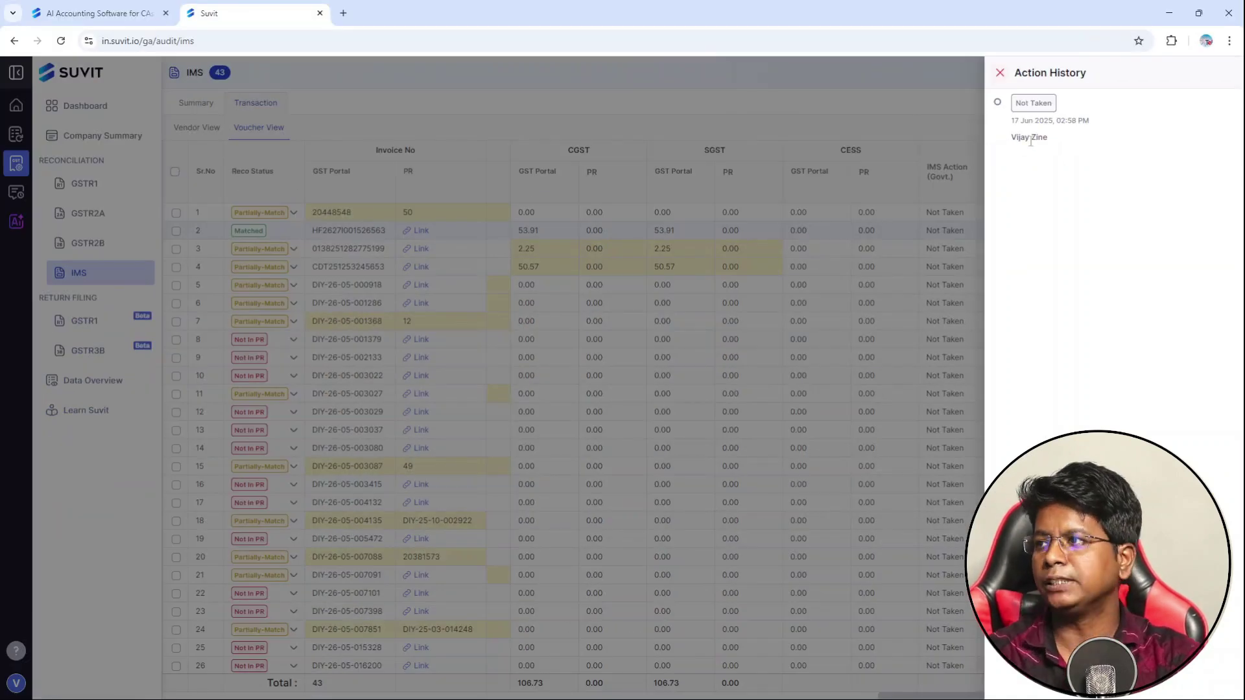
pyautogui.click(973, 112)
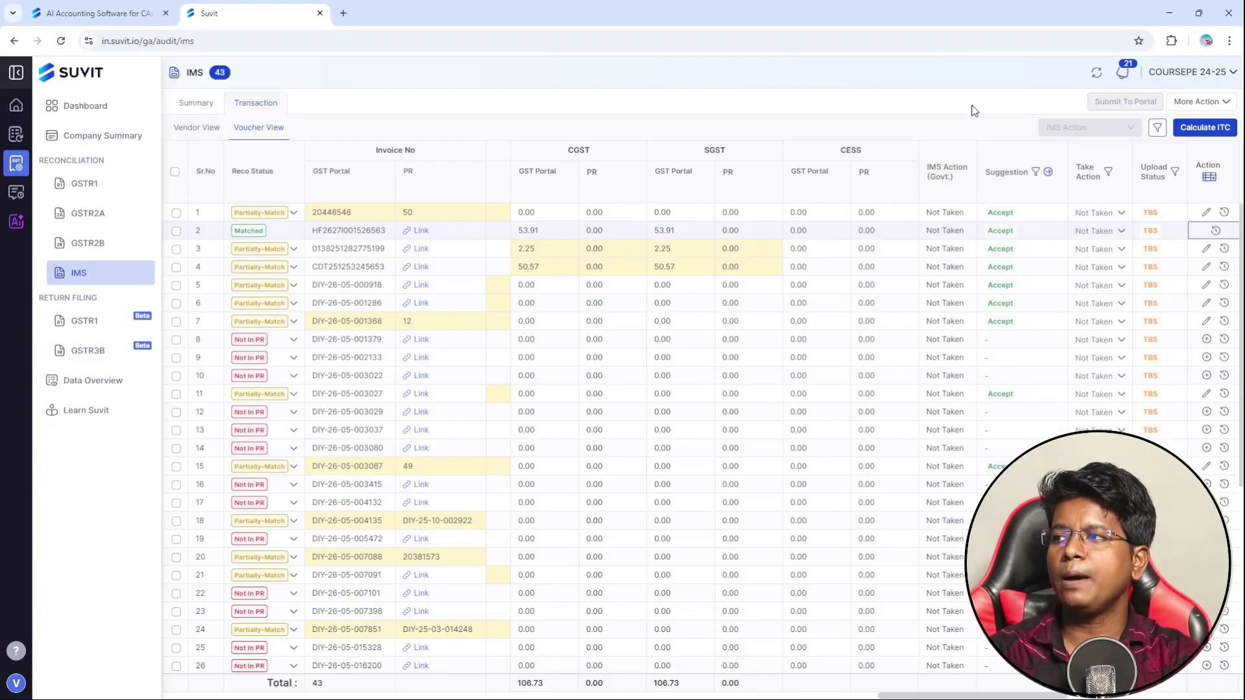
pyautogui.click(175, 174)
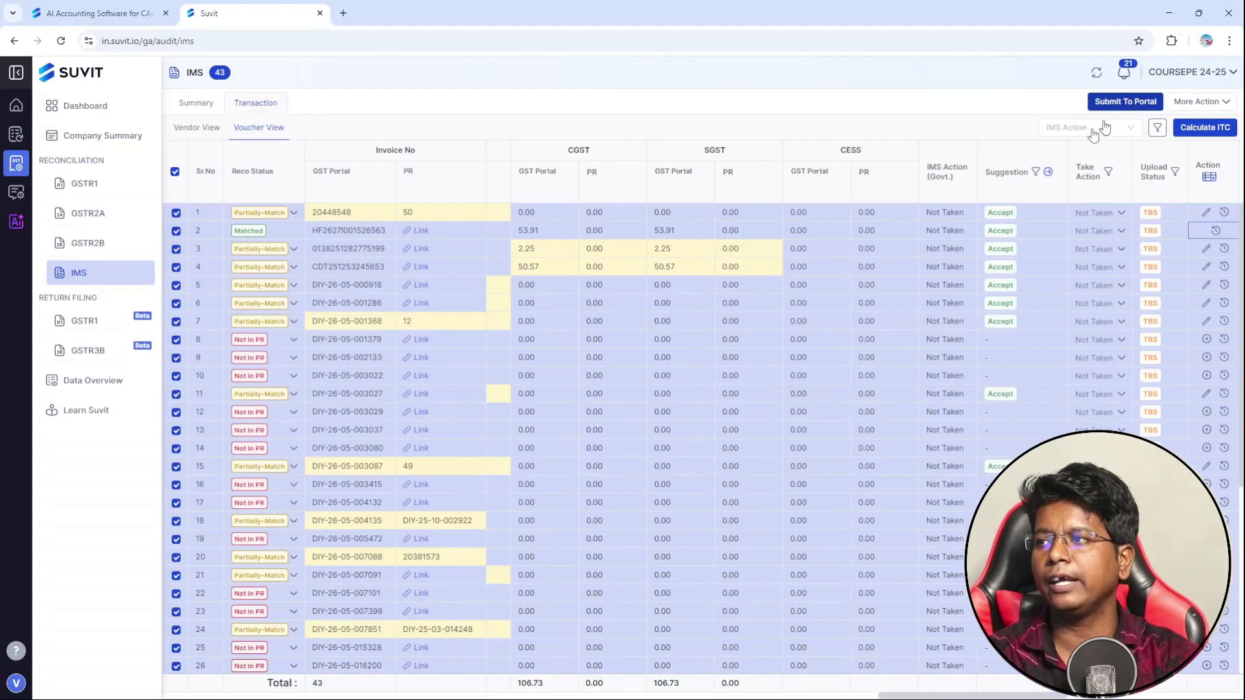
pyautogui.click(175, 173)
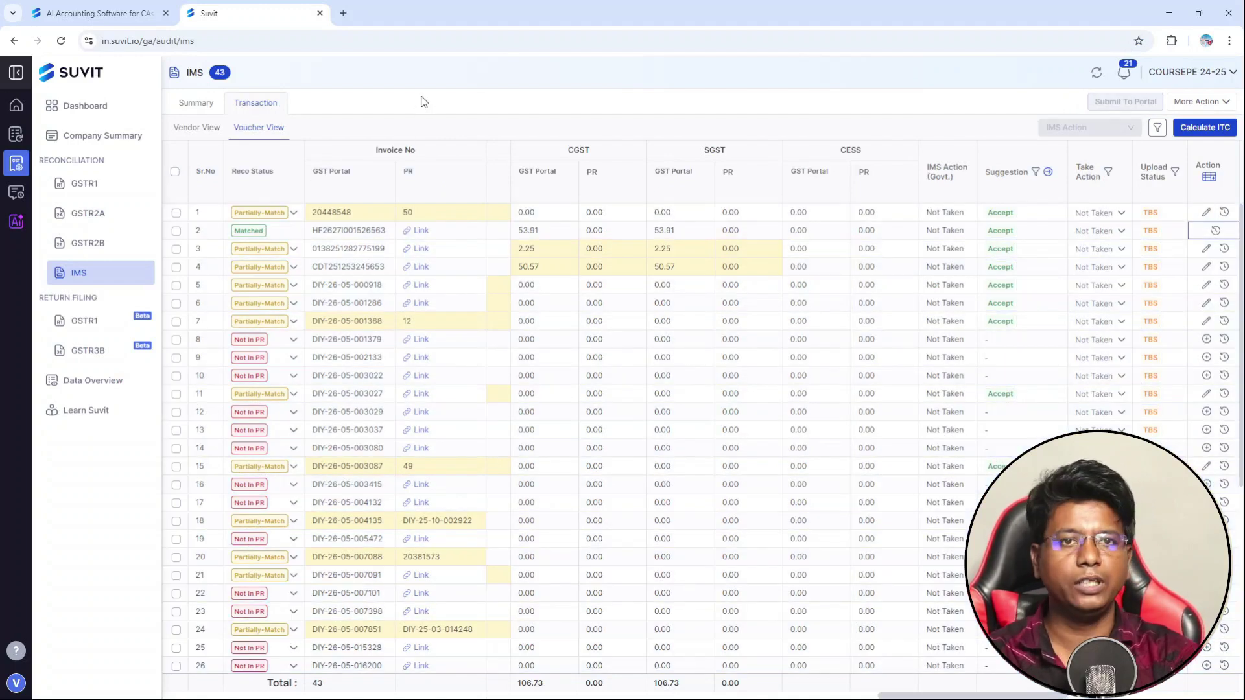